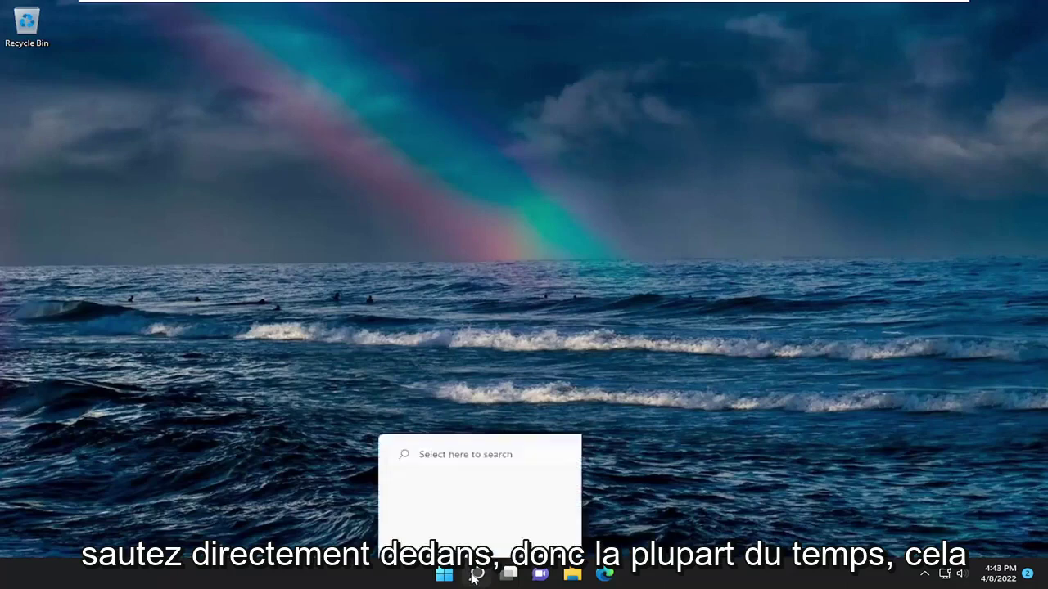
# Search Windows for 'priv' and open the Privacy settings best match
pyautogui.write('privacy')
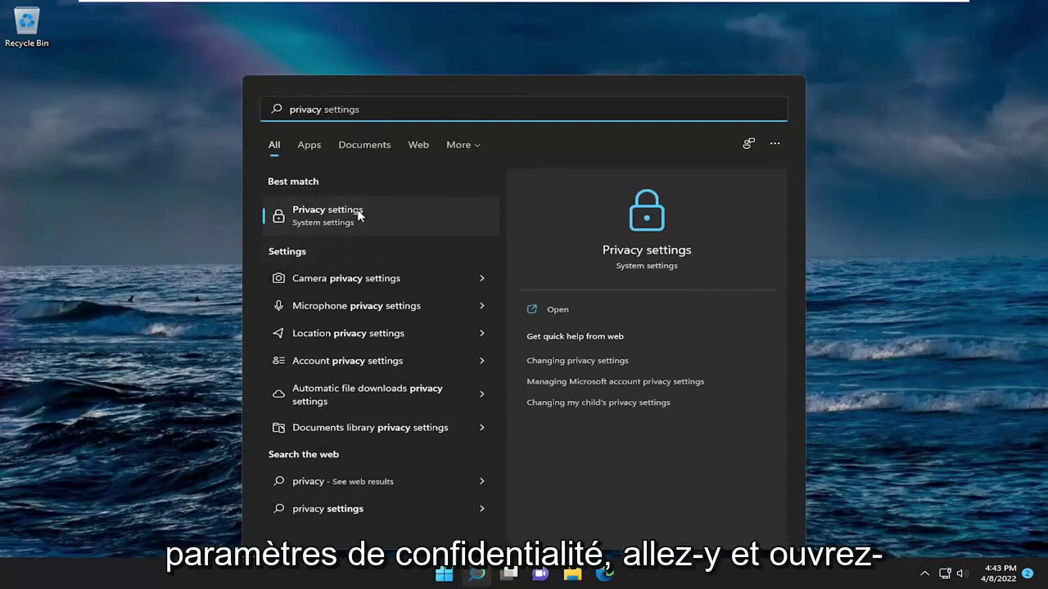
pyautogui.click(358, 213)
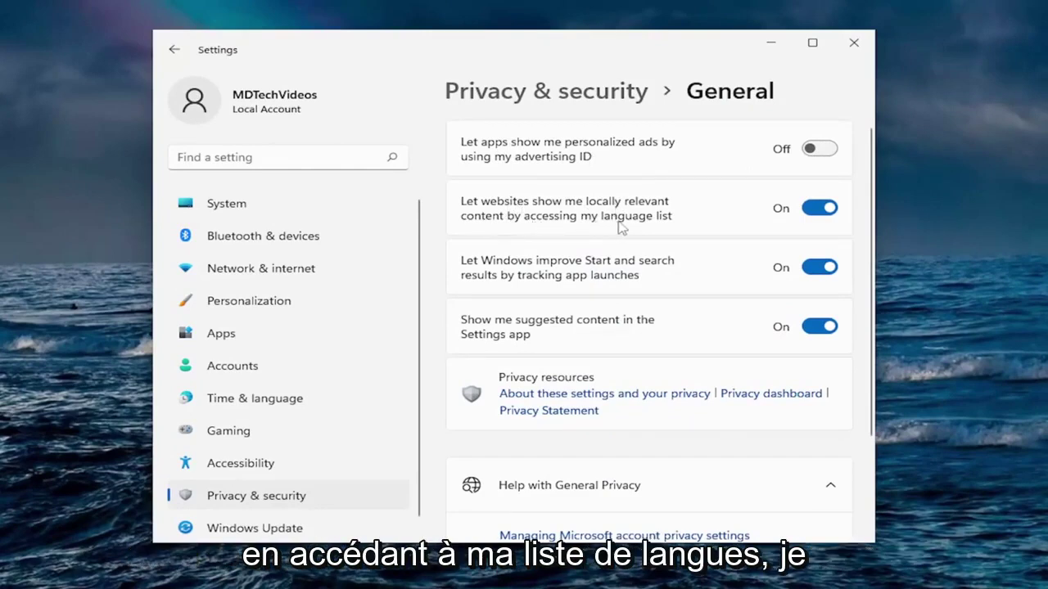
# Switch off the language-list, app-launch tracking and suggested Settings content toggles on General
pyautogui.click(826, 211)
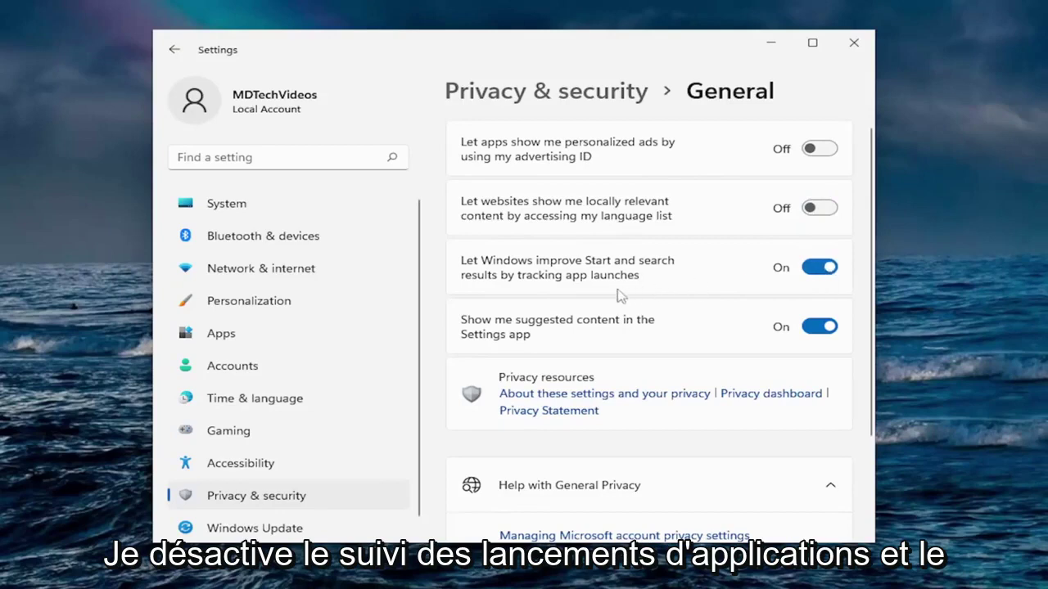
pyautogui.click(823, 267)
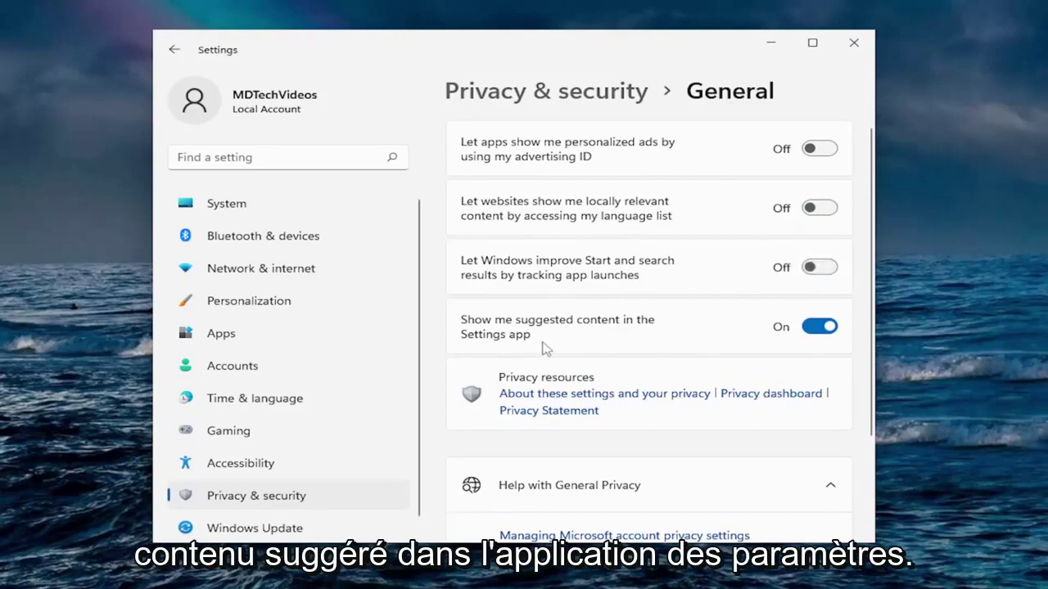
pyautogui.click(812, 327)
pyautogui.scroll(-3, 680, 279)
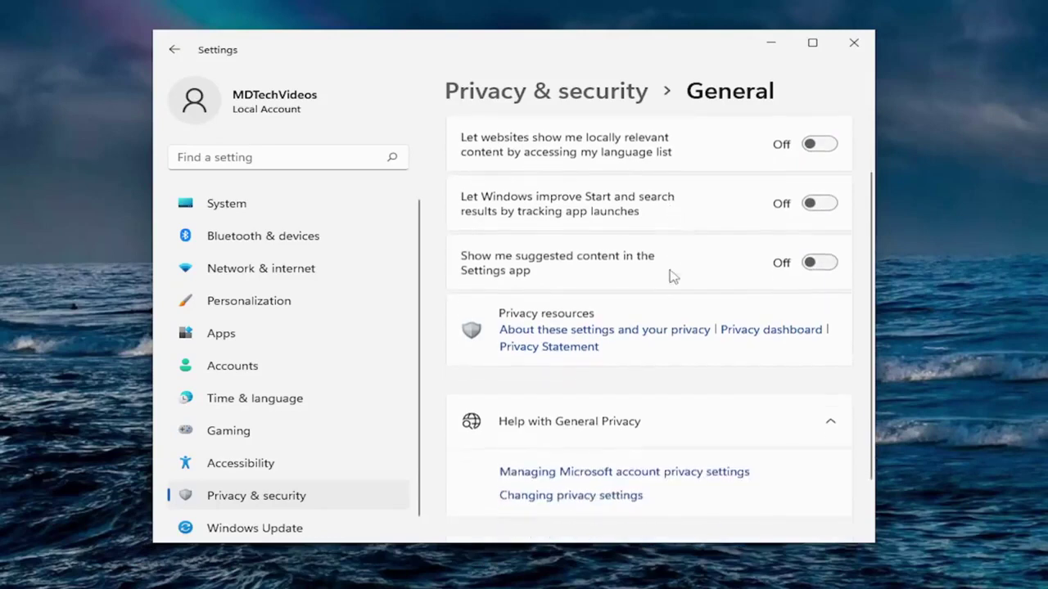
pyautogui.scroll(3, 672, 278)
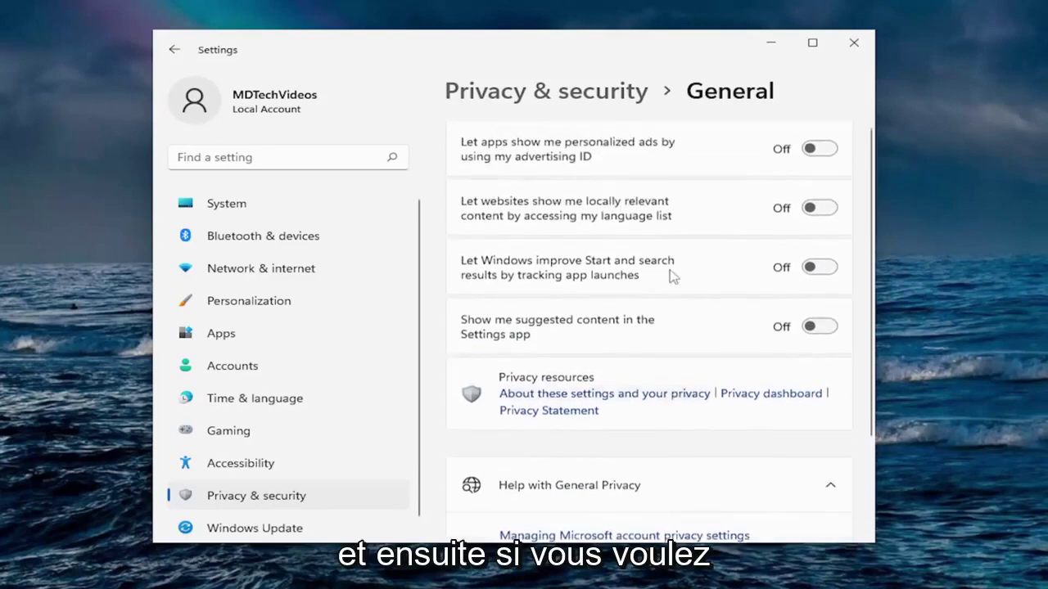
pyautogui.click(235, 500)
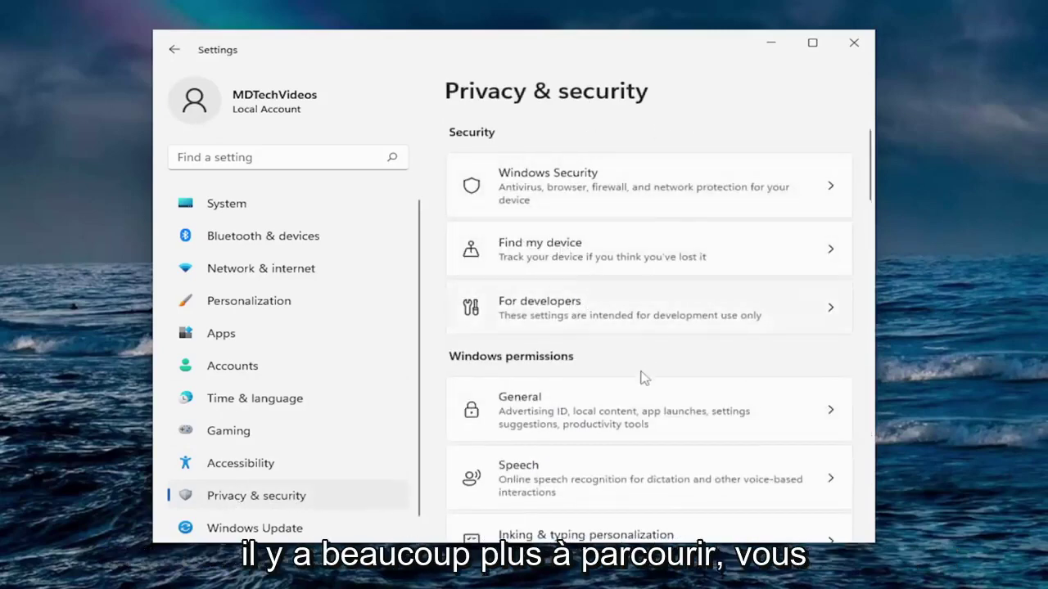
pyautogui.scroll(-1, 647, 378)
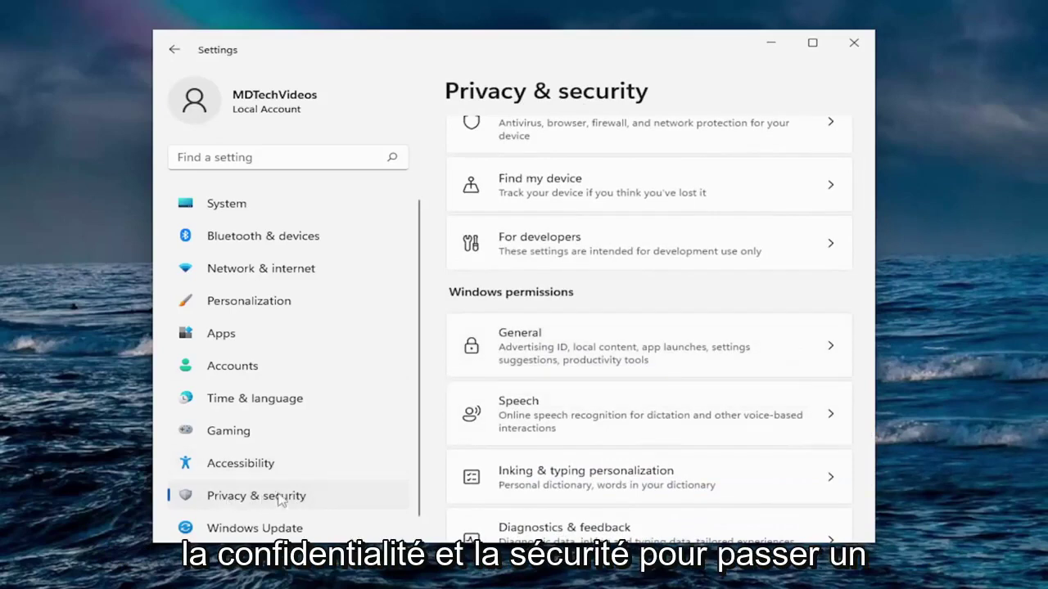
pyautogui.scroll(1, 652, 361)
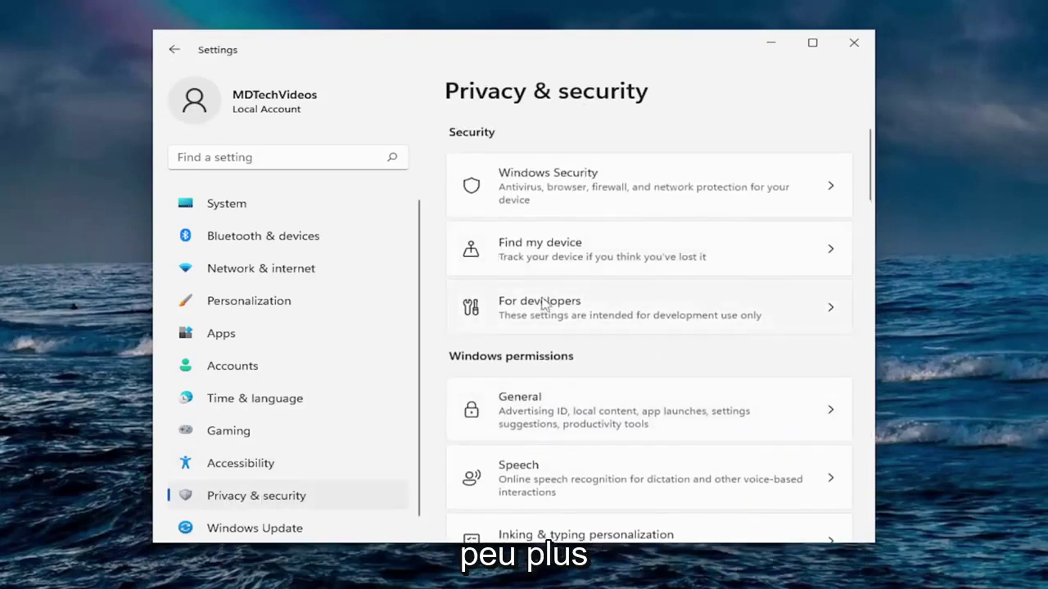
pyautogui.click(581, 255)
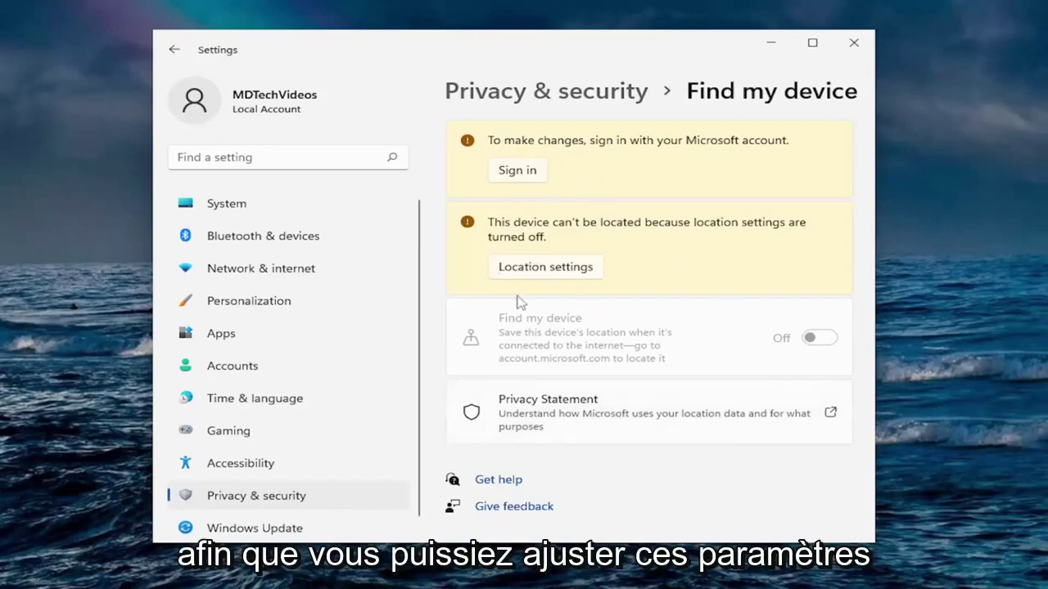
pyautogui.click(171, 51)
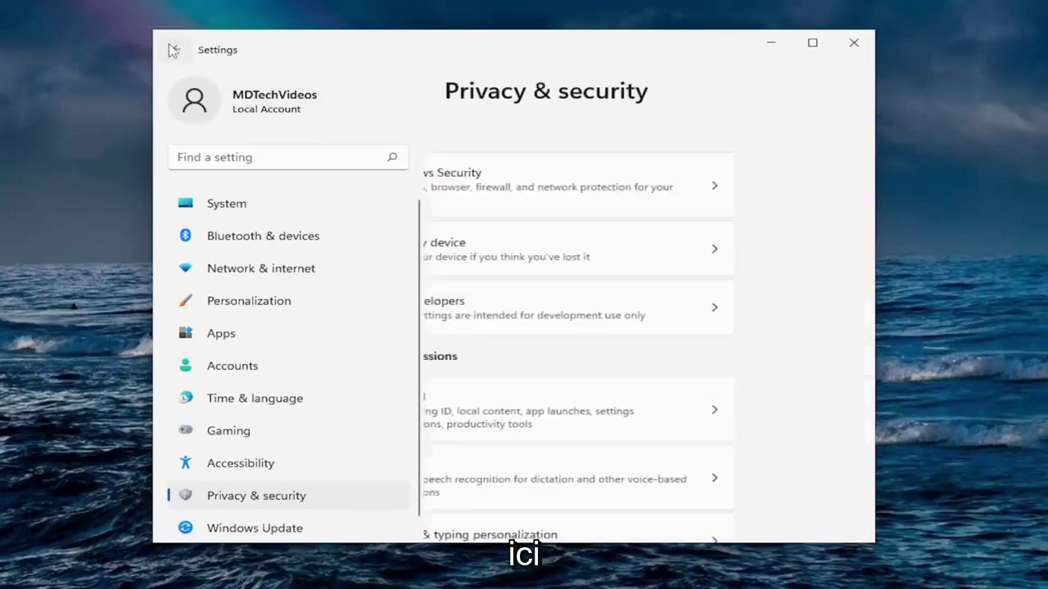
pyautogui.scroll(-3, 576, 355)
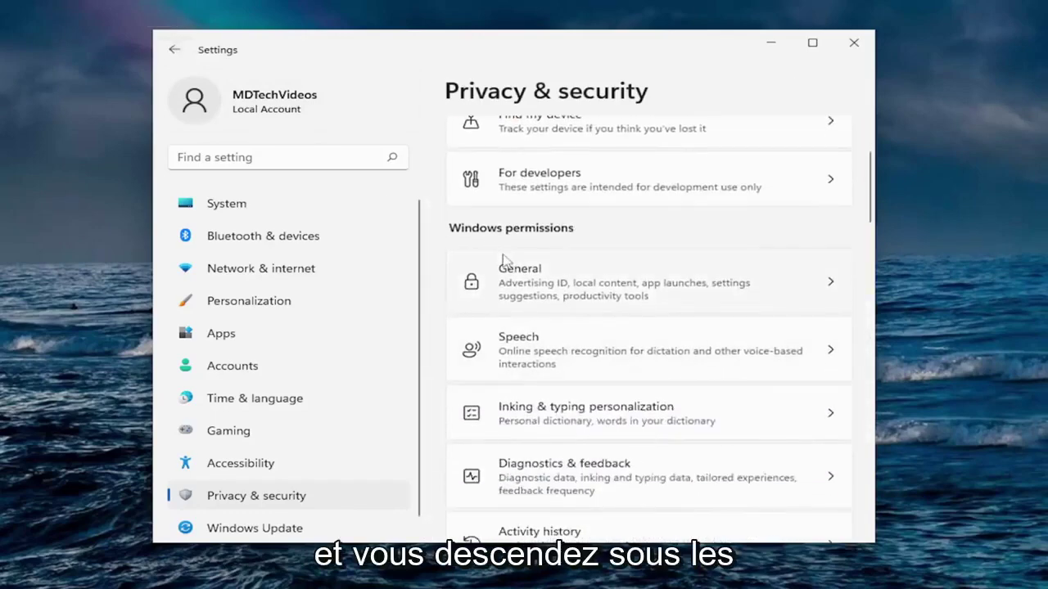
pyautogui.click(577, 287)
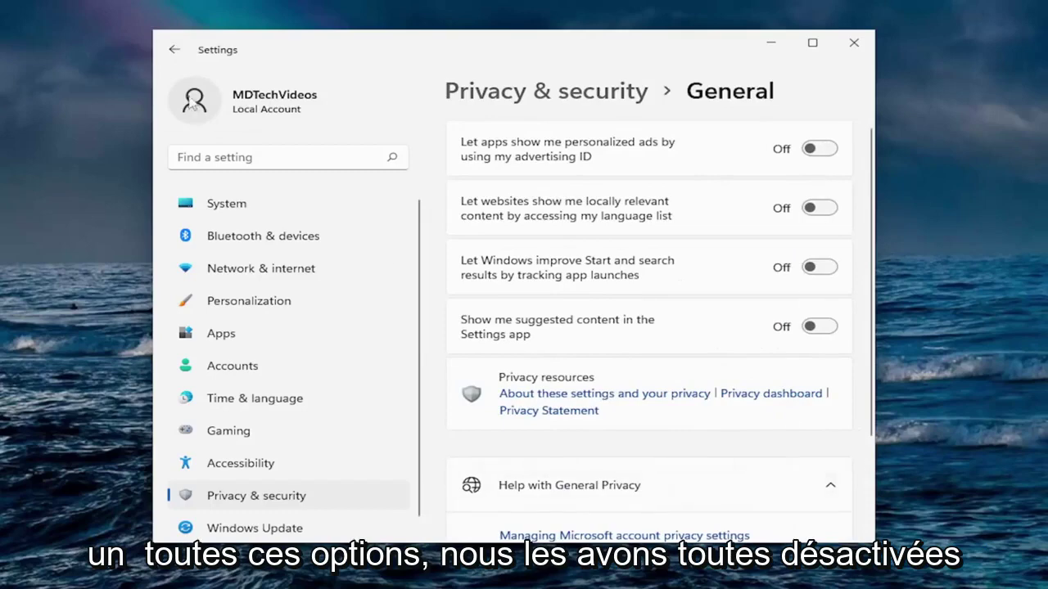
pyautogui.click(175, 50)
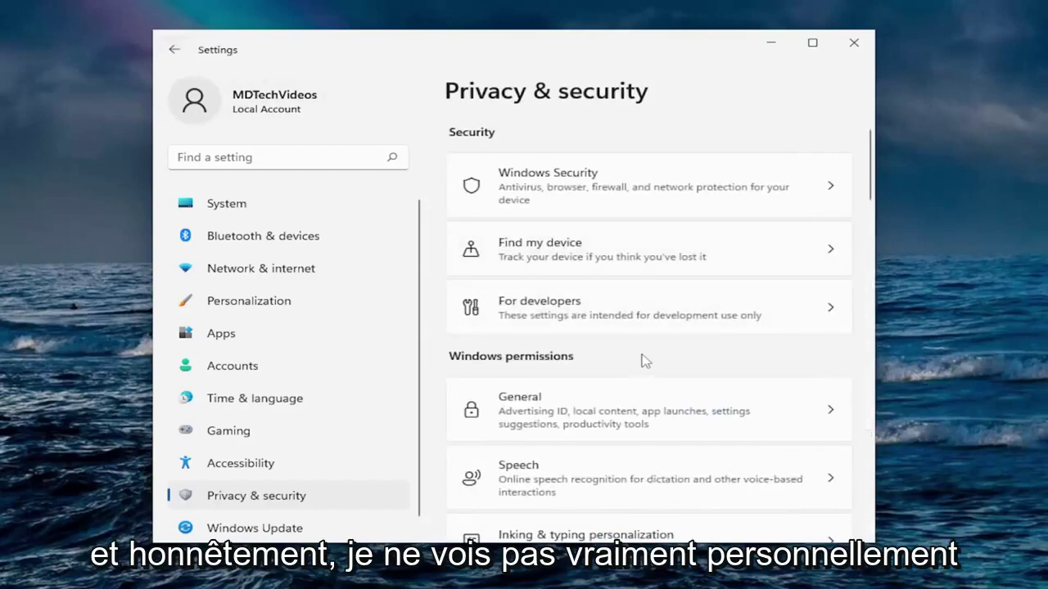
pyautogui.scroll(-3, 644, 357)
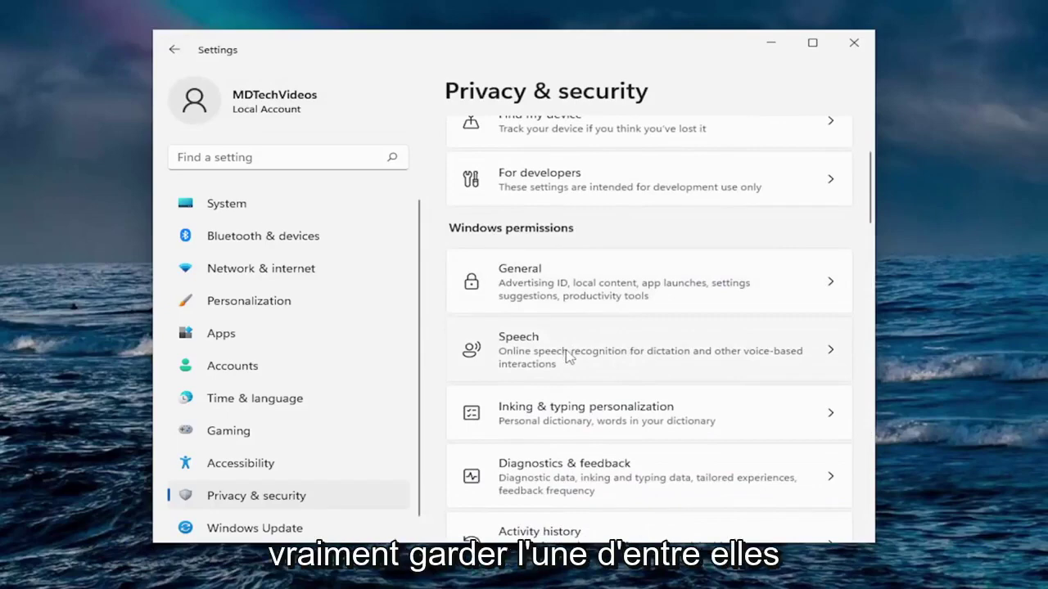
pyautogui.click(570, 358)
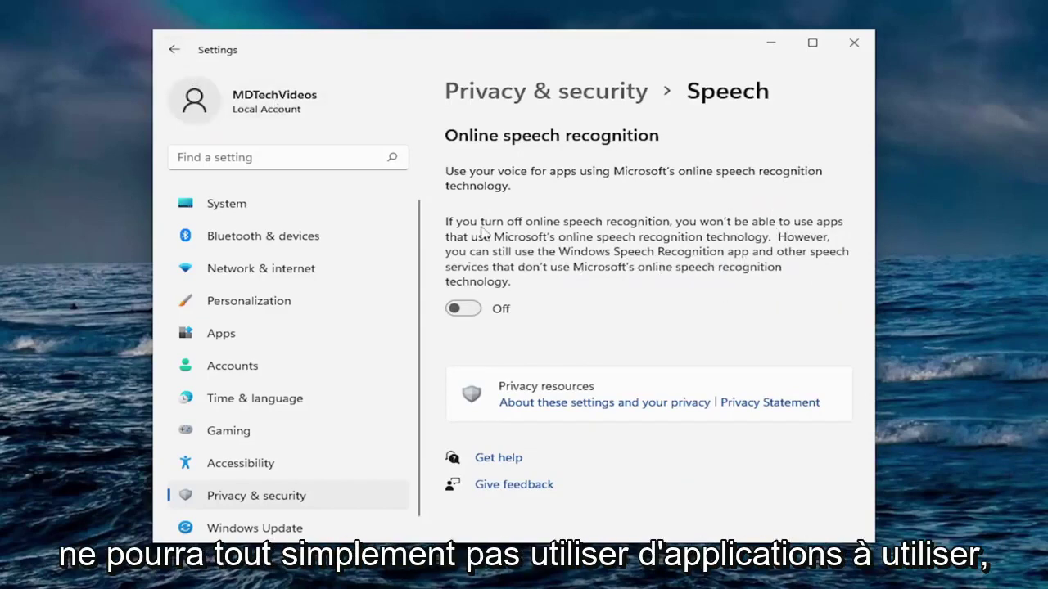
pyautogui.click(174, 49)
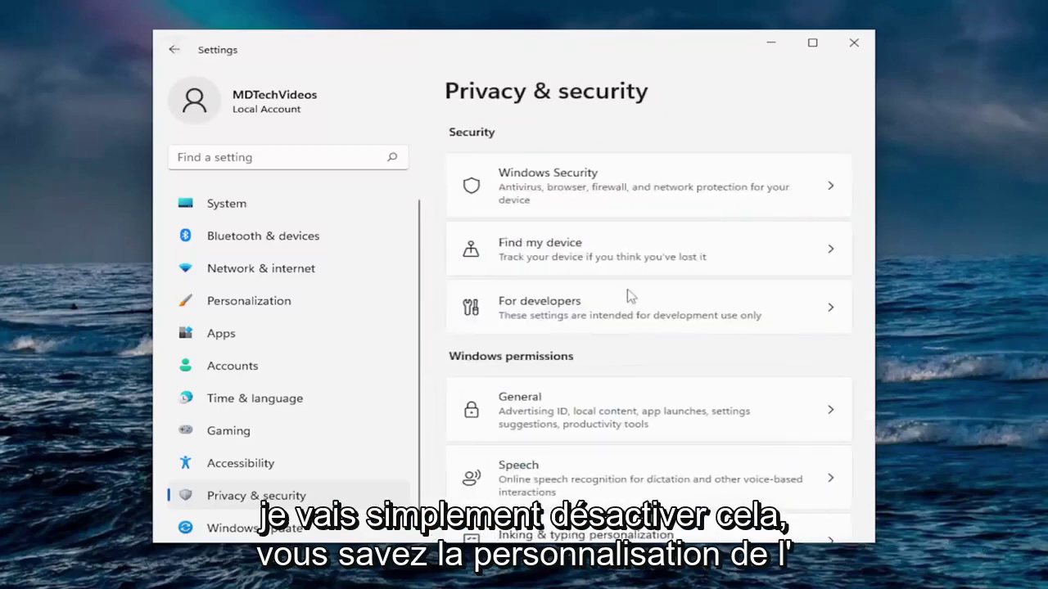
pyautogui.scroll(-3, 695, 410)
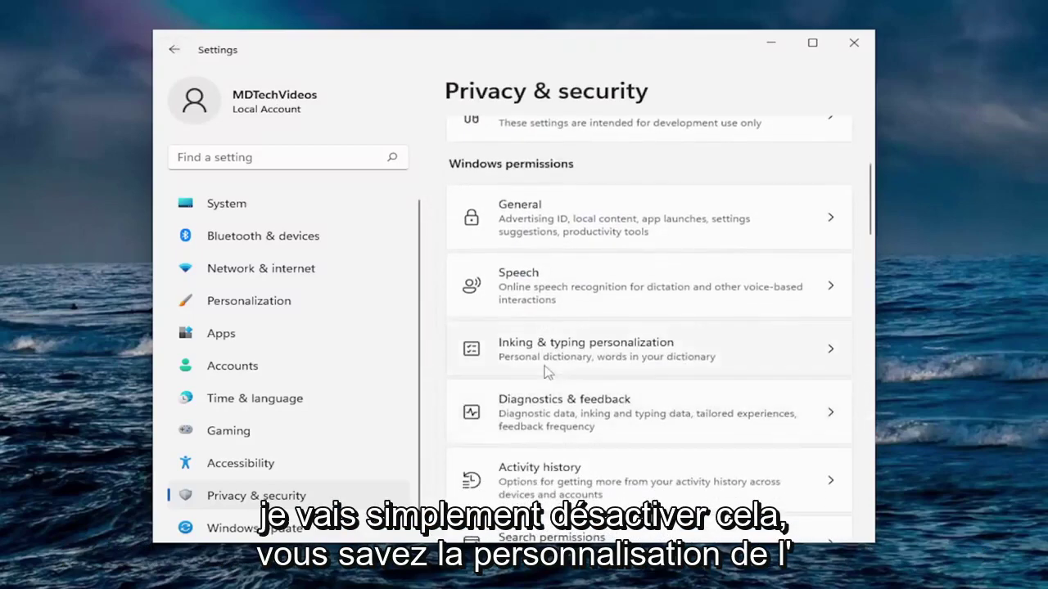
pyautogui.click(657, 361)
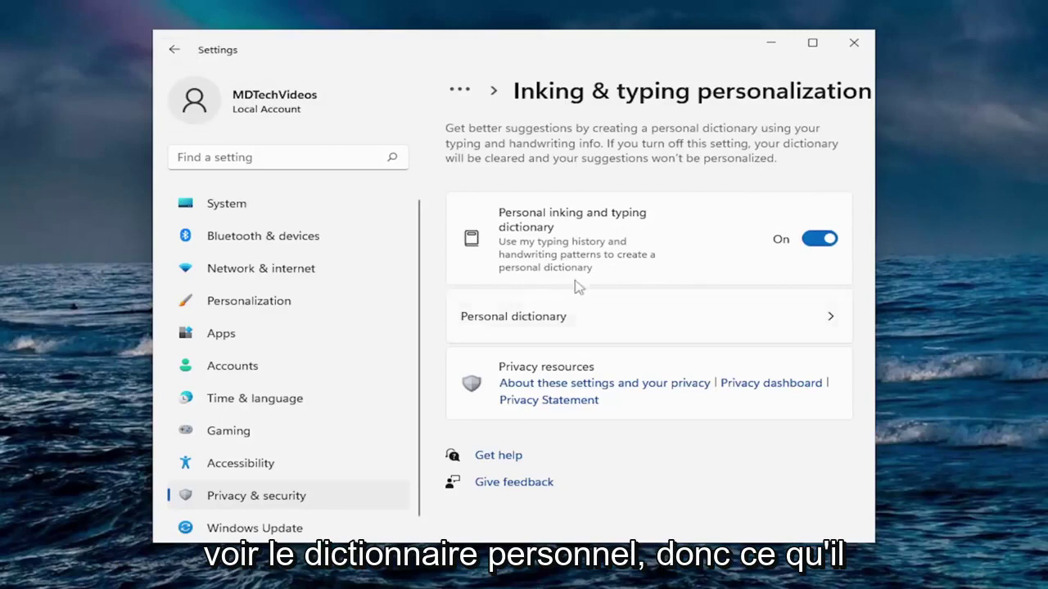
pyautogui.click(529, 322)
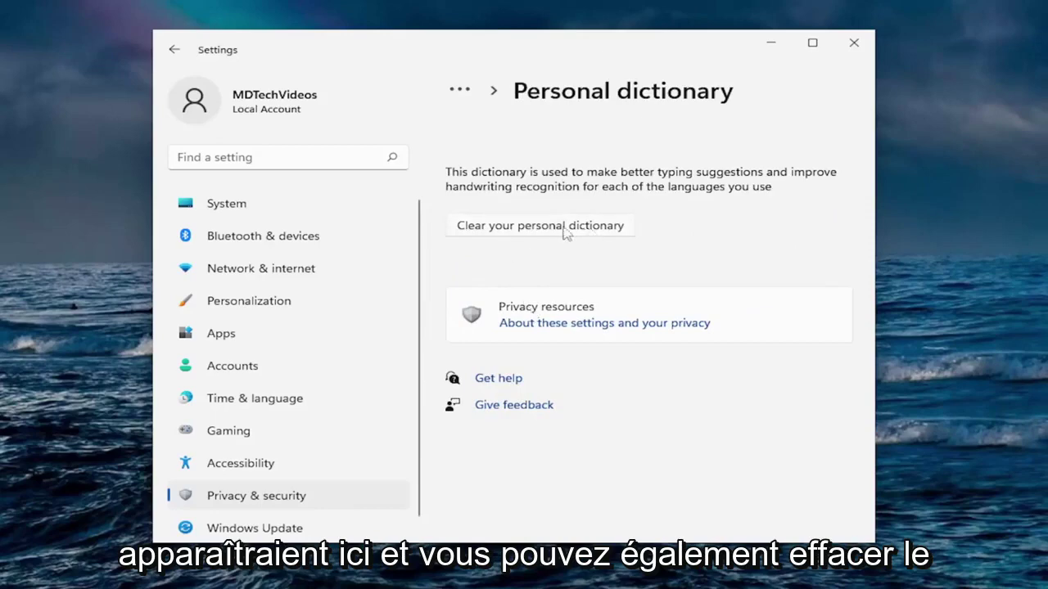
pyautogui.click(174, 50)
pyautogui.click(174, 50)
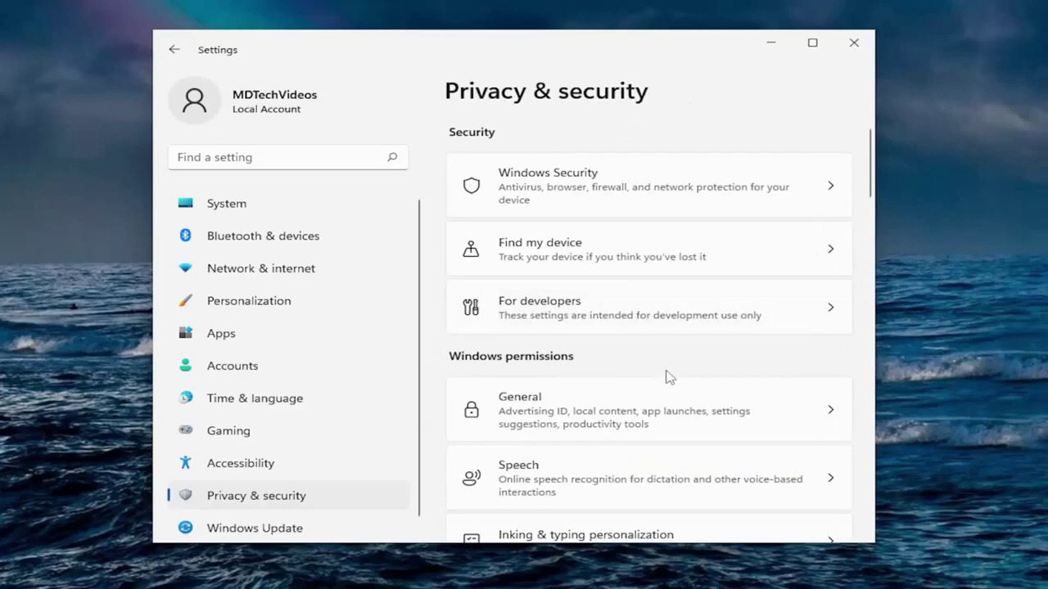
# Open Diagnostics & feedback and look through the Diagnostic data and inking and typing sections
pyautogui.scroll(-3, 664, 374)
pyautogui.scroll(-1, 646, 374)
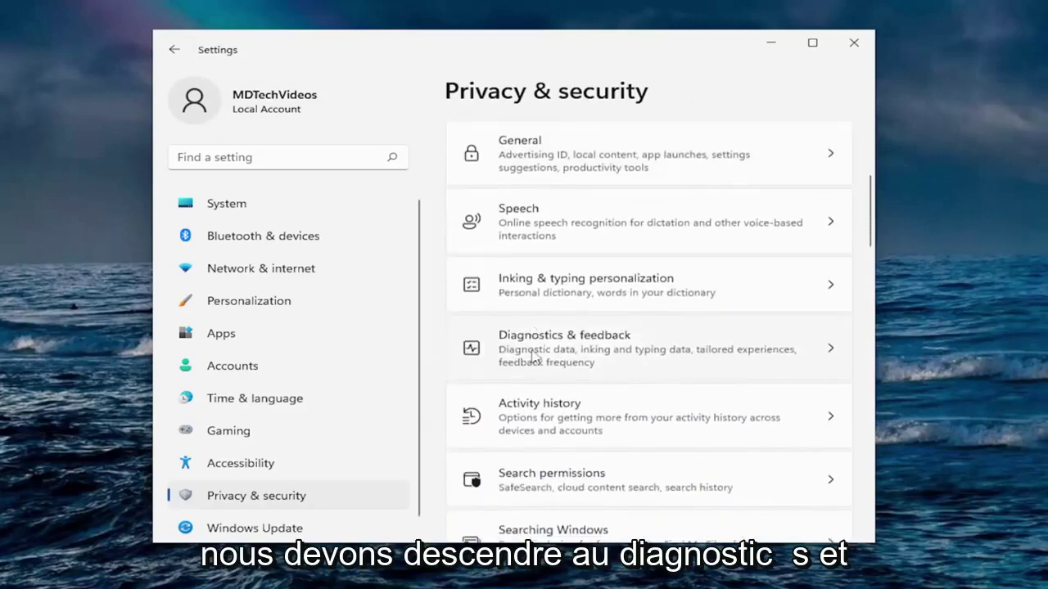
pyautogui.click(545, 357)
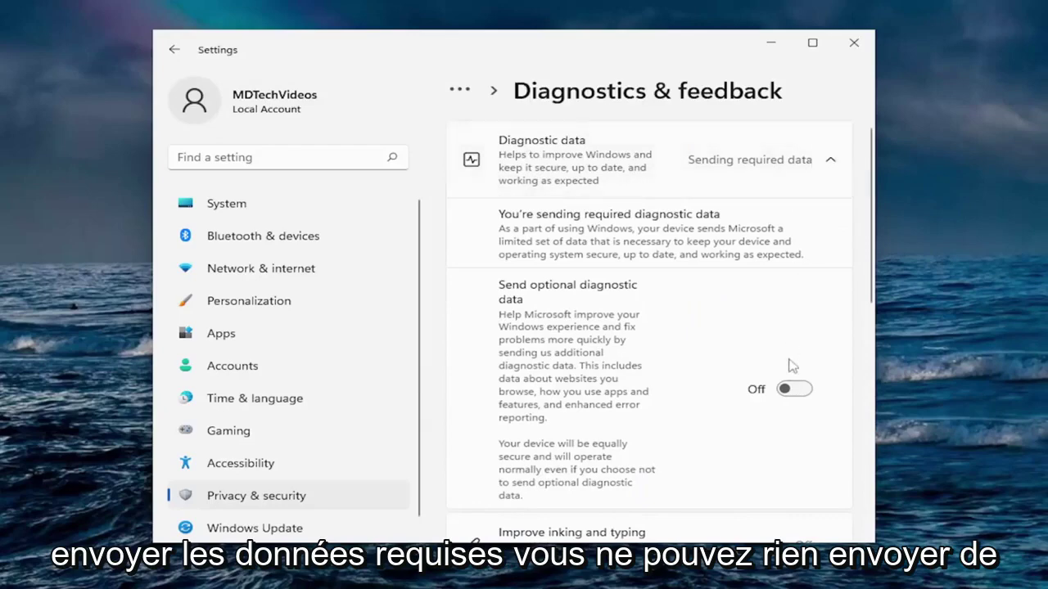
pyautogui.click(777, 160)
pyautogui.click(777, 160)
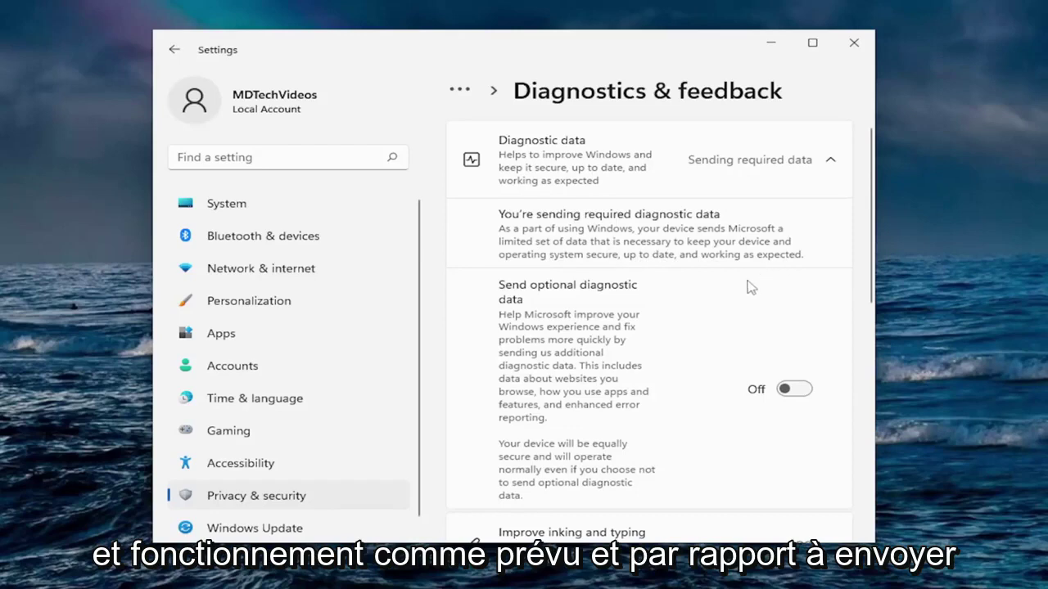
pyautogui.scroll(-1, 740, 291)
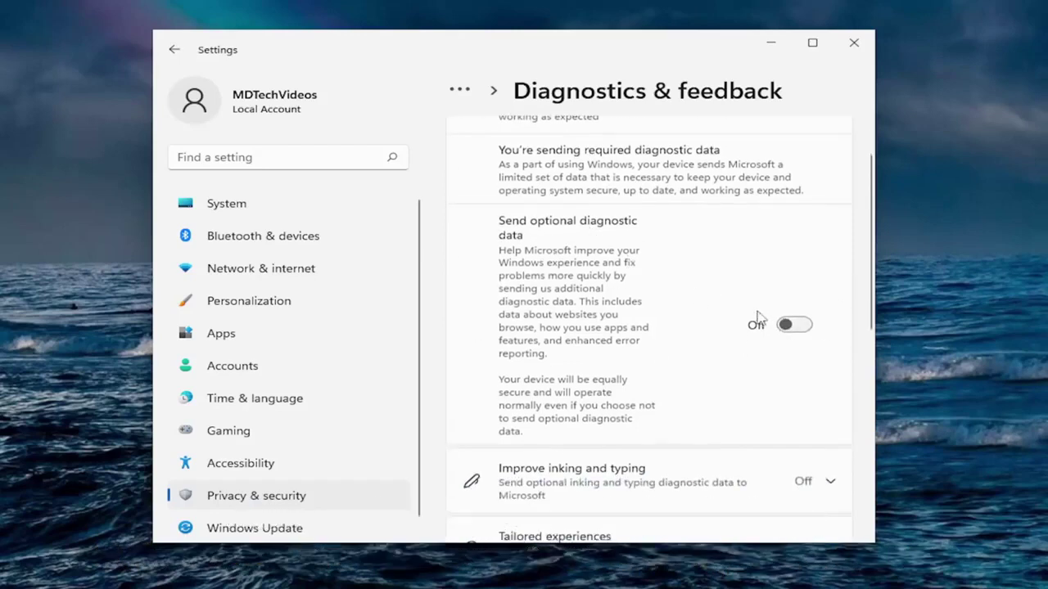
pyautogui.scroll(-3, 736, 311)
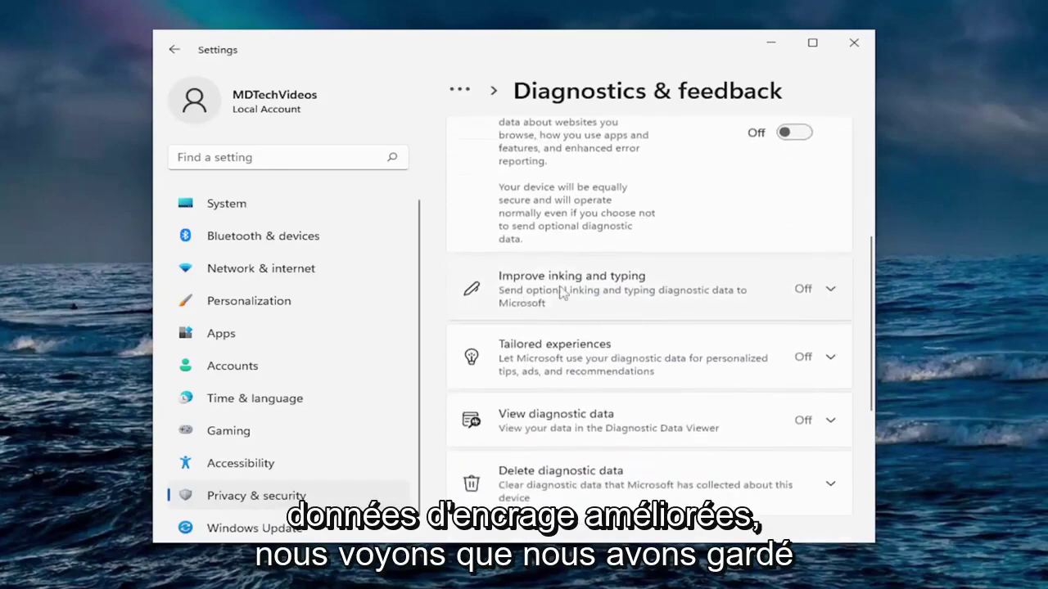
pyautogui.click(636, 291)
pyautogui.click(743, 297)
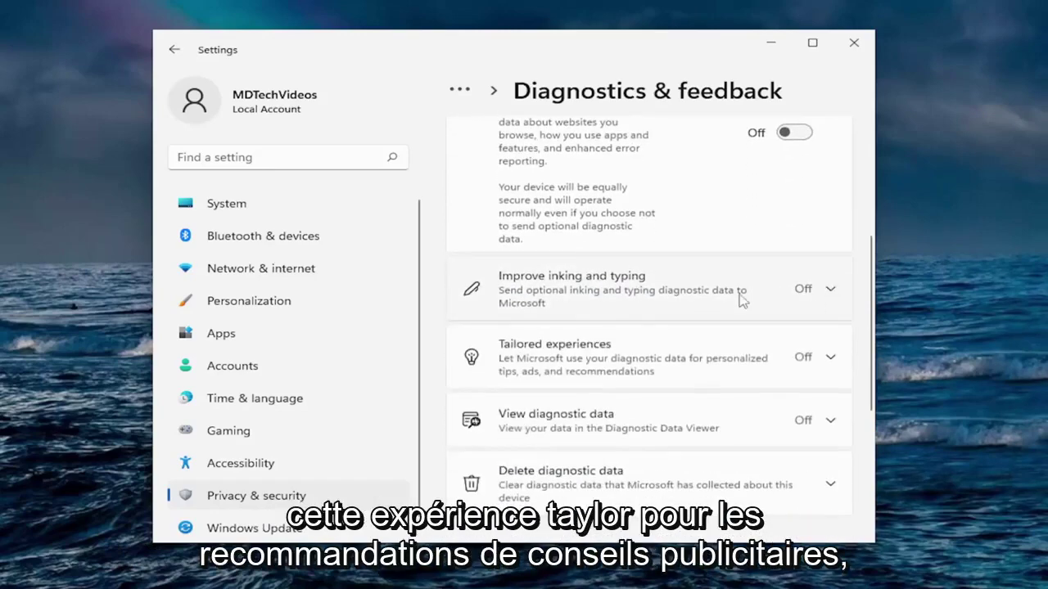
# Set Feedback frequency to Never and go back to the Privacy & security overview
pyautogui.scroll(-1, 638, 303)
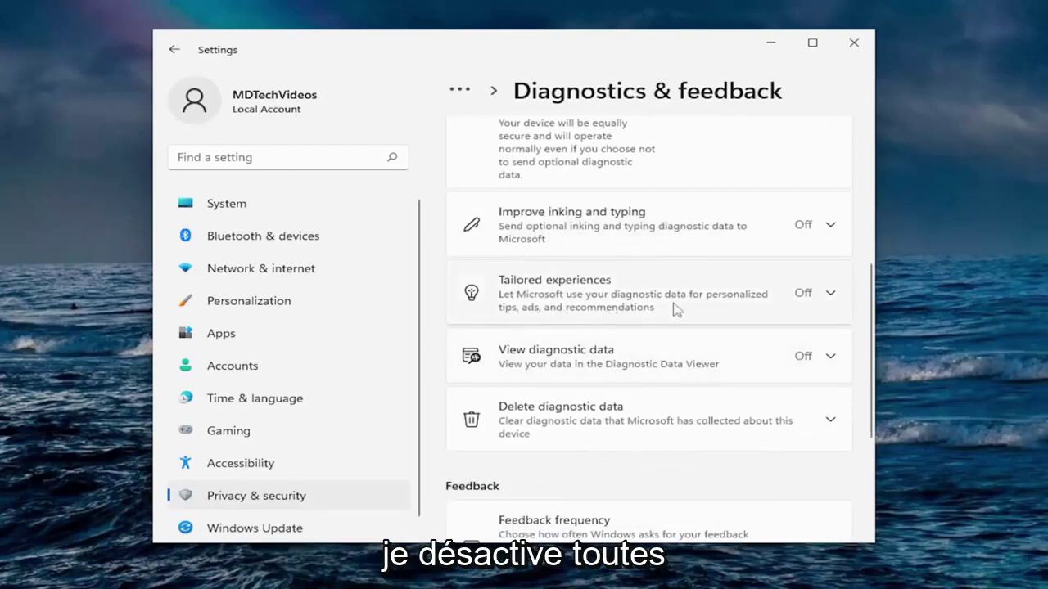
pyautogui.scroll(-1, 780, 328)
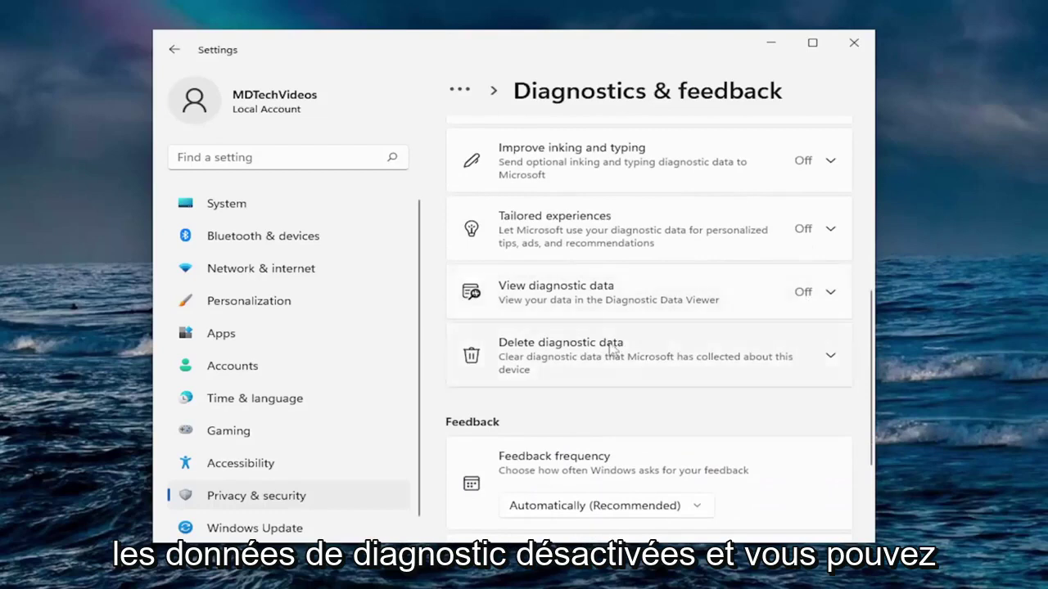
pyautogui.scroll(-1, 606, 343)
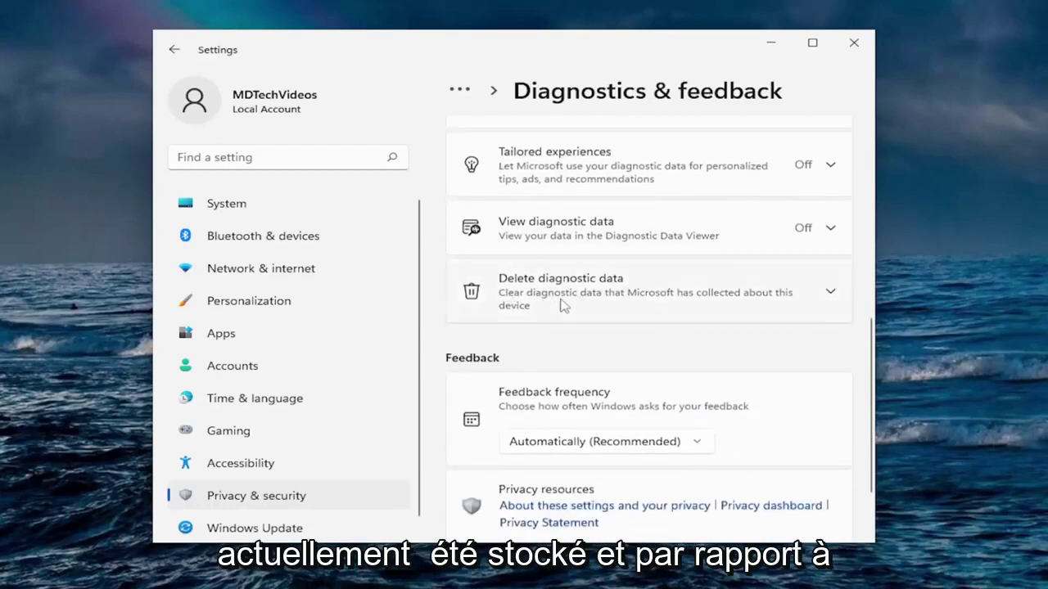
pyautogui.scroll(-1, 563, 305)
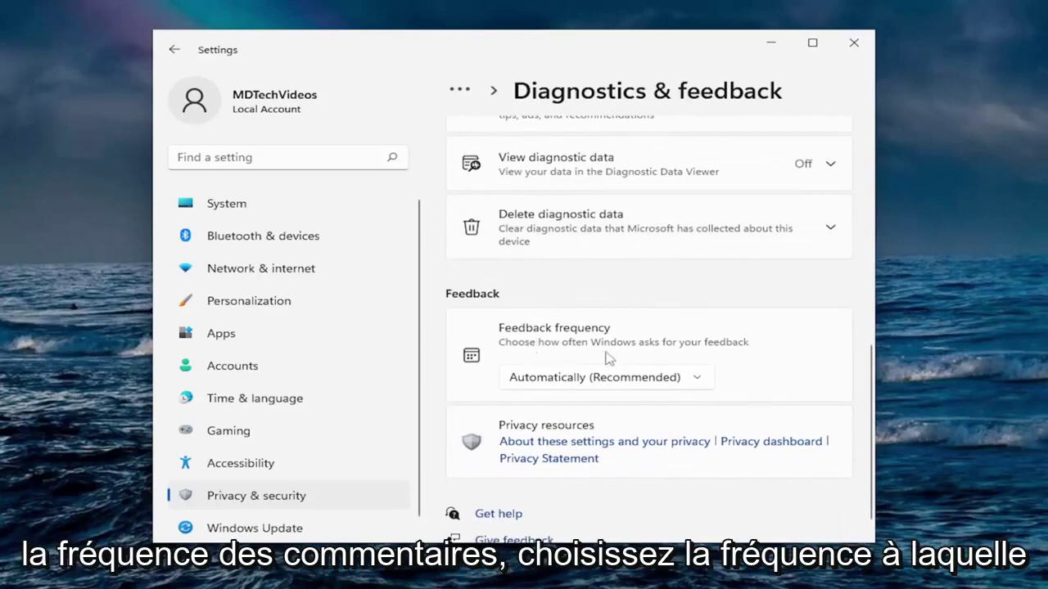
pyautogui.click(697, 383)
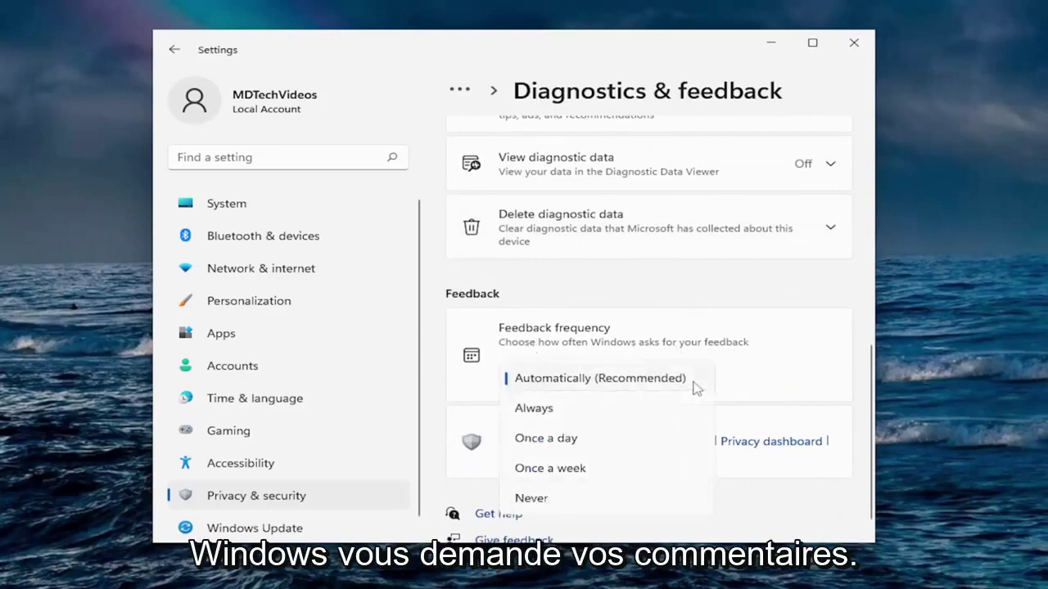
pyautogui.click(557, 502)
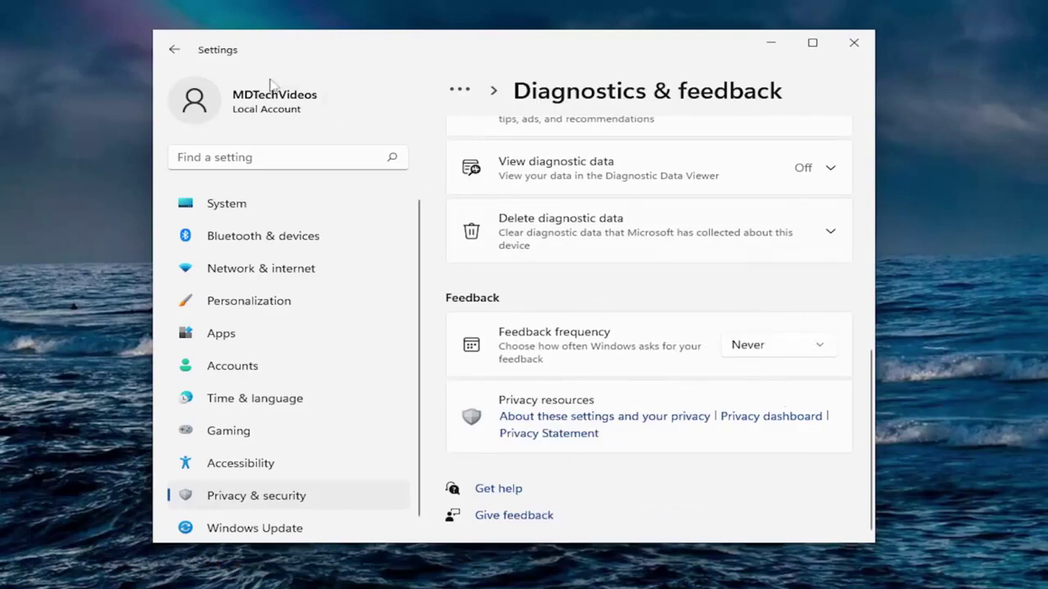
pyautogui.click(173, 50)
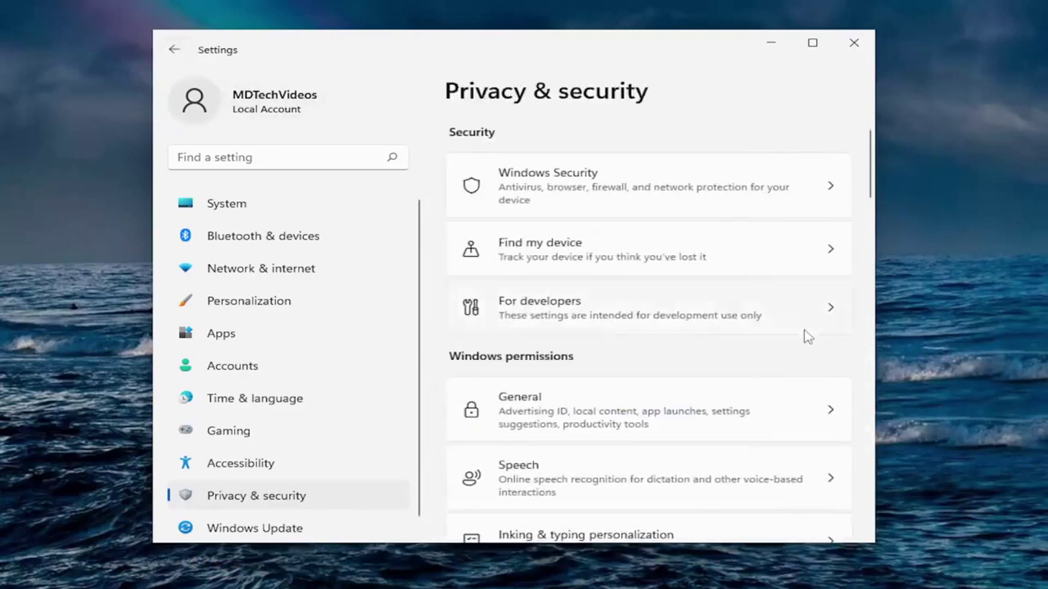
# Uncheck 'Store my activity history on this device', leaving 'Send my activity history to Microsoft' unchecked
pyautogui.scroll(-5, 754, 393)
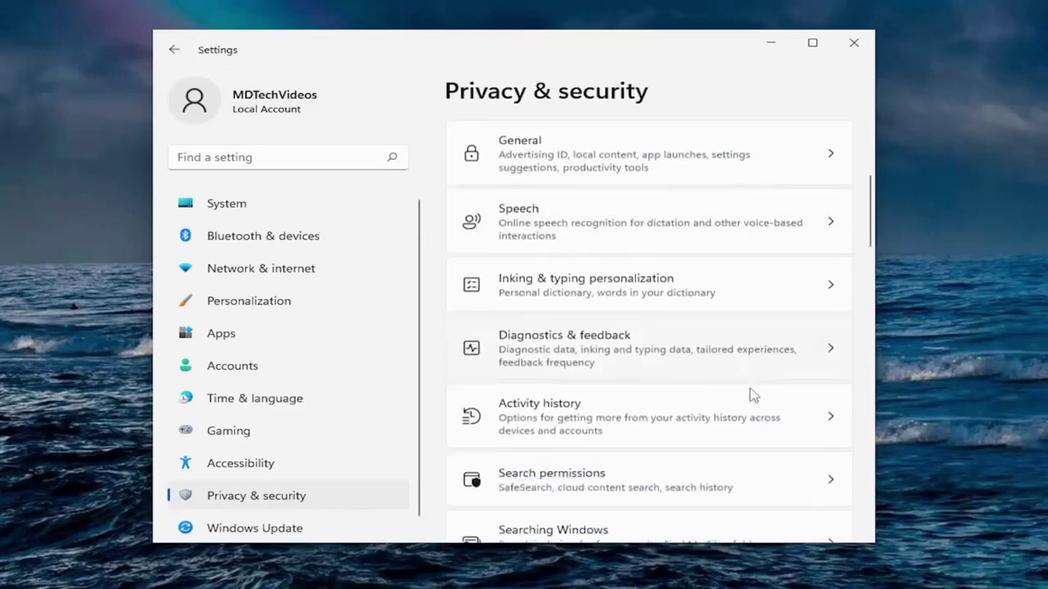
pyautogui.click(544, 360)
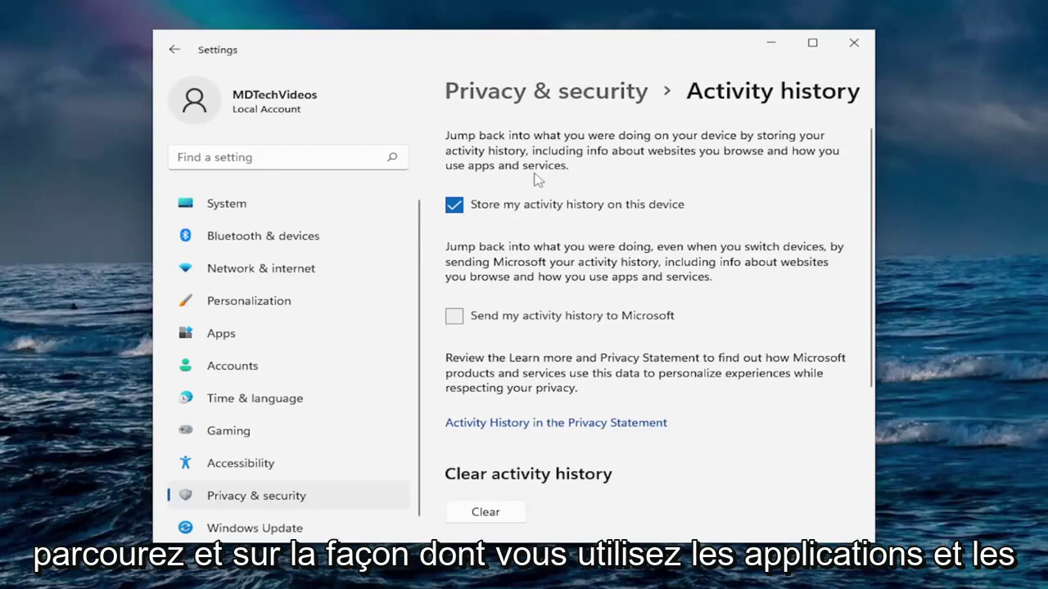
pyautogui.click(522, 209)
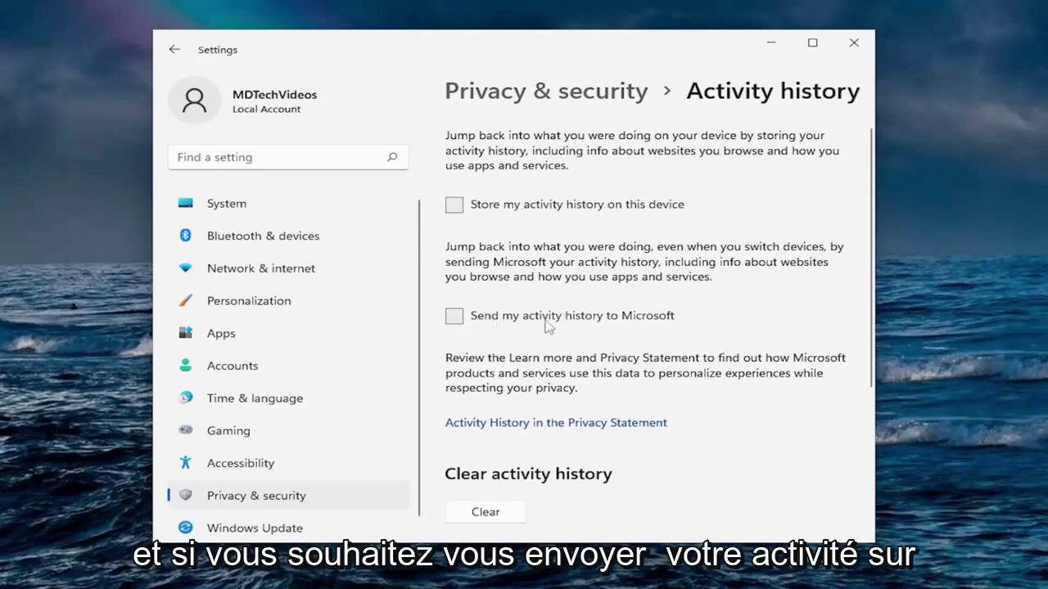
pyautogui.click(454, 318)
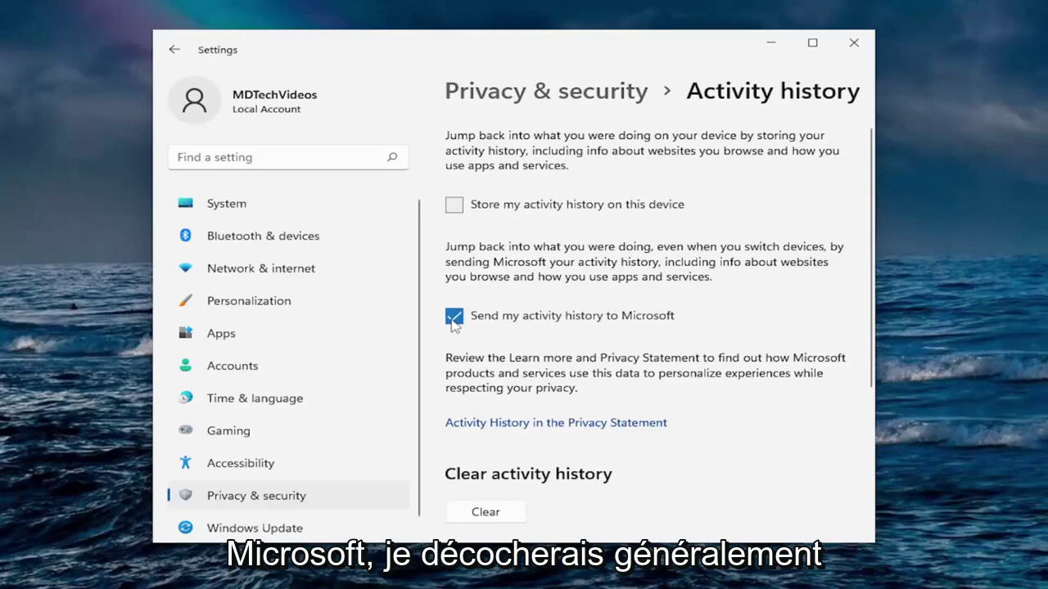
pyautogui.click(453, 319)
pyautogui.scroll(-1, 449, 293)
pyautogui.scroll(-2, 467, 298)
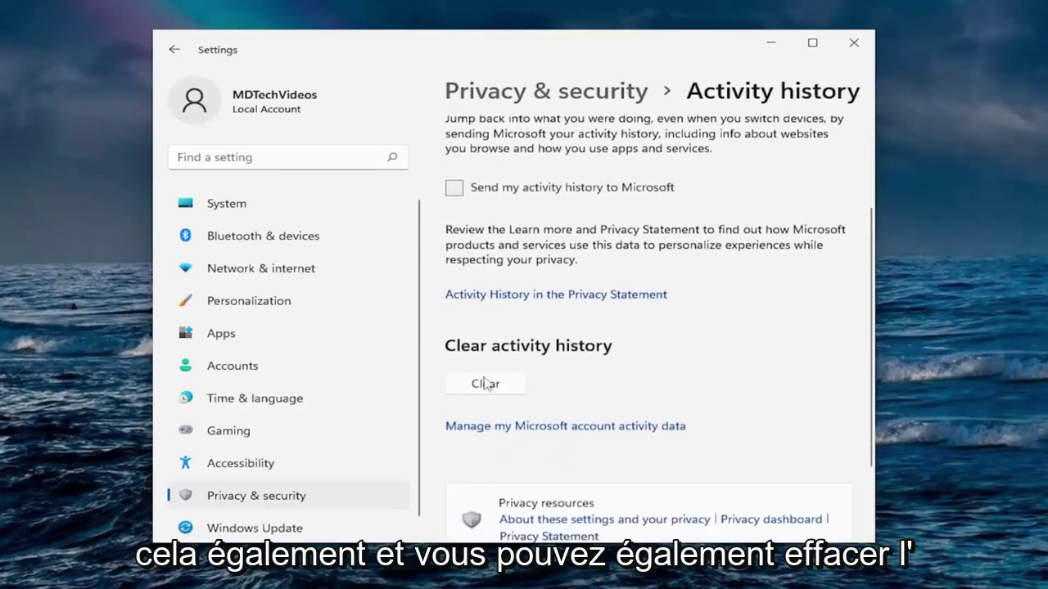
pyautogui.click(174, 51)
pyautogui.scroll(-5, 647, 304)
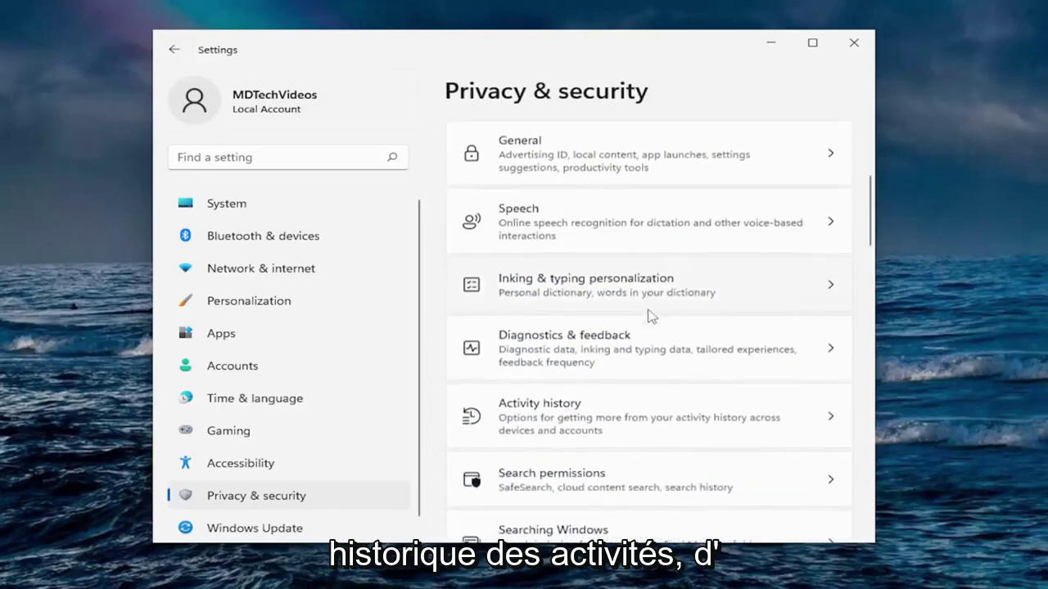
pyautogui.scroll(-5, 651, 315)
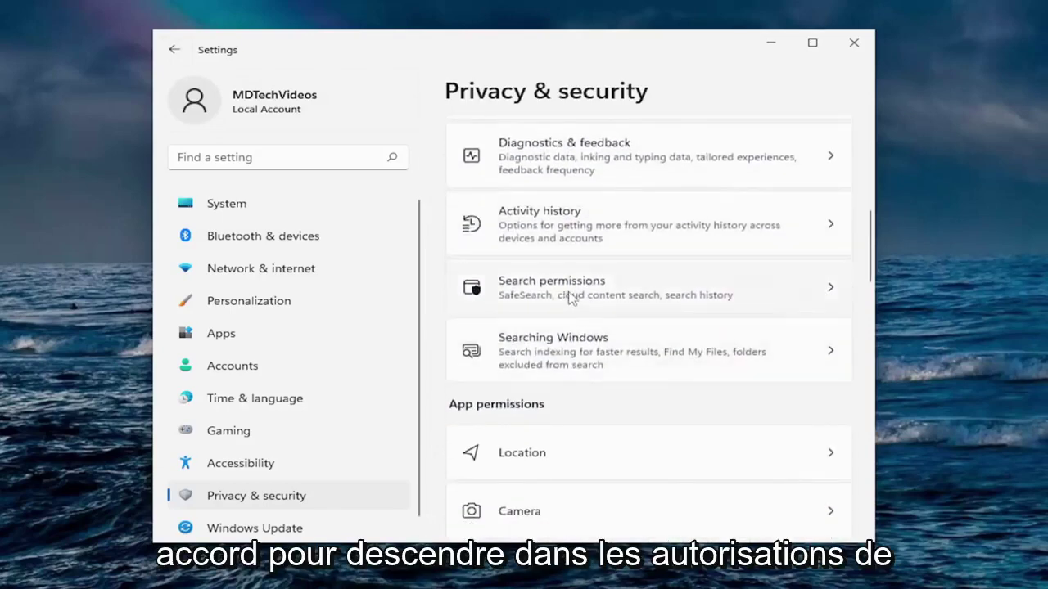
# In Search permissions, turn off cloud content search for Microsoft and Work or School accounts
pyautogui.click(571, 297)
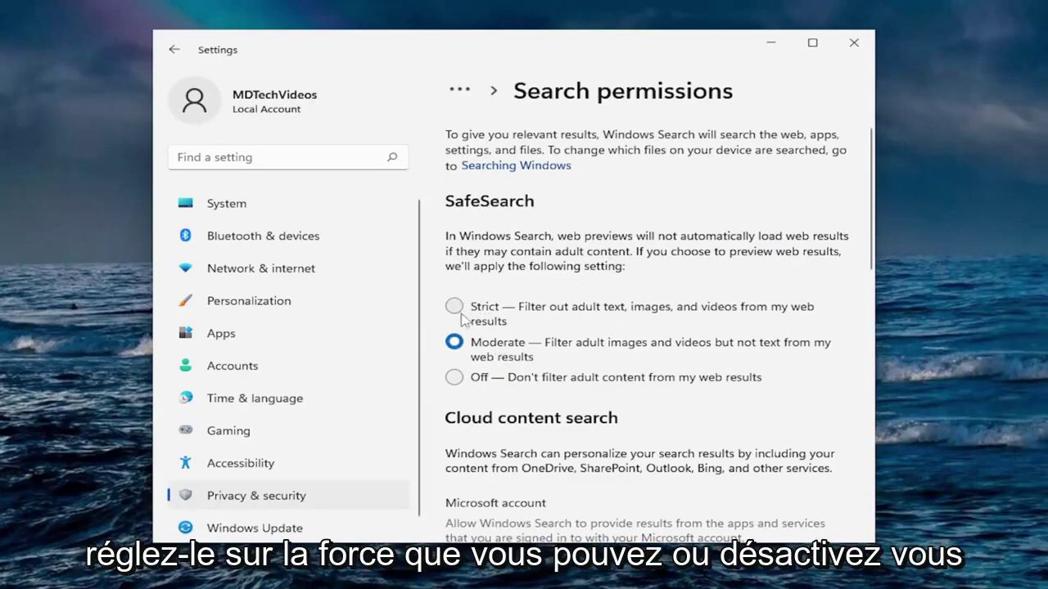
pyautogui.scroll(-3, 503, 351)
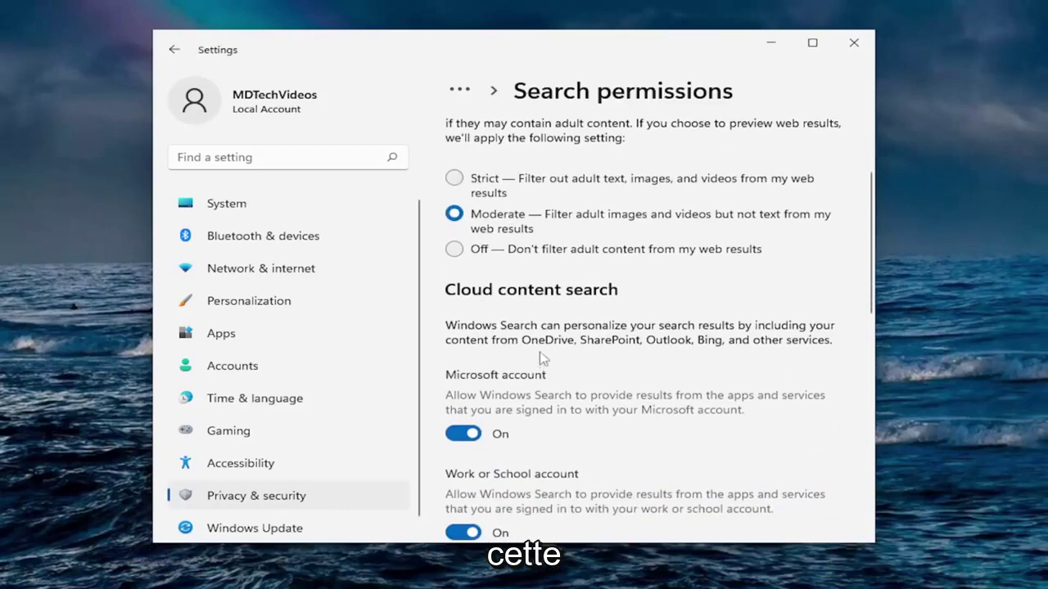
pyautogui.scroll(-2, 540, 358)
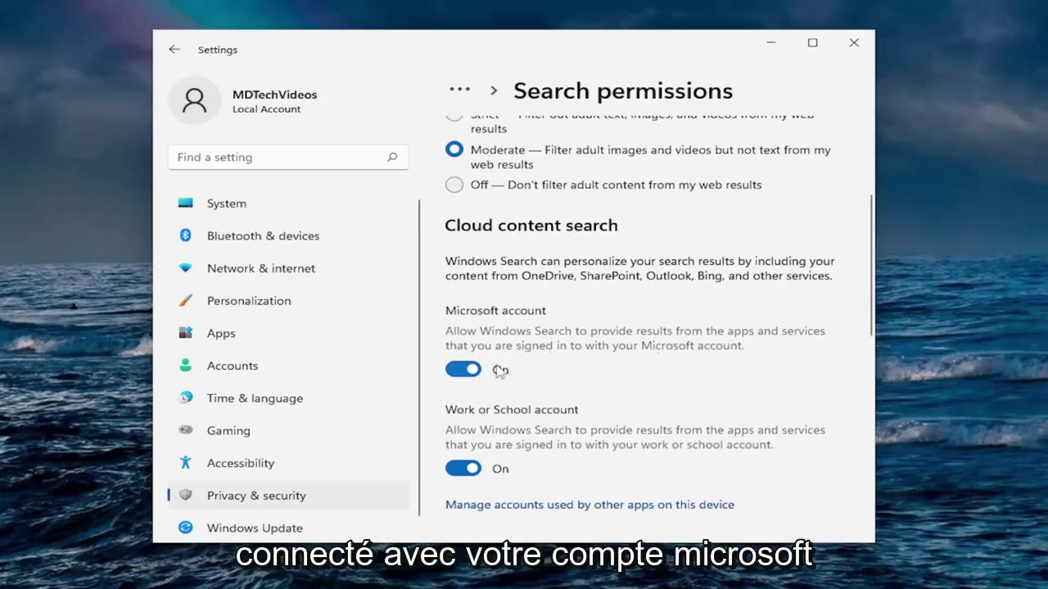
pyautogui.click(463, 369)
pyautogui.scroll(-2, 576, 342)
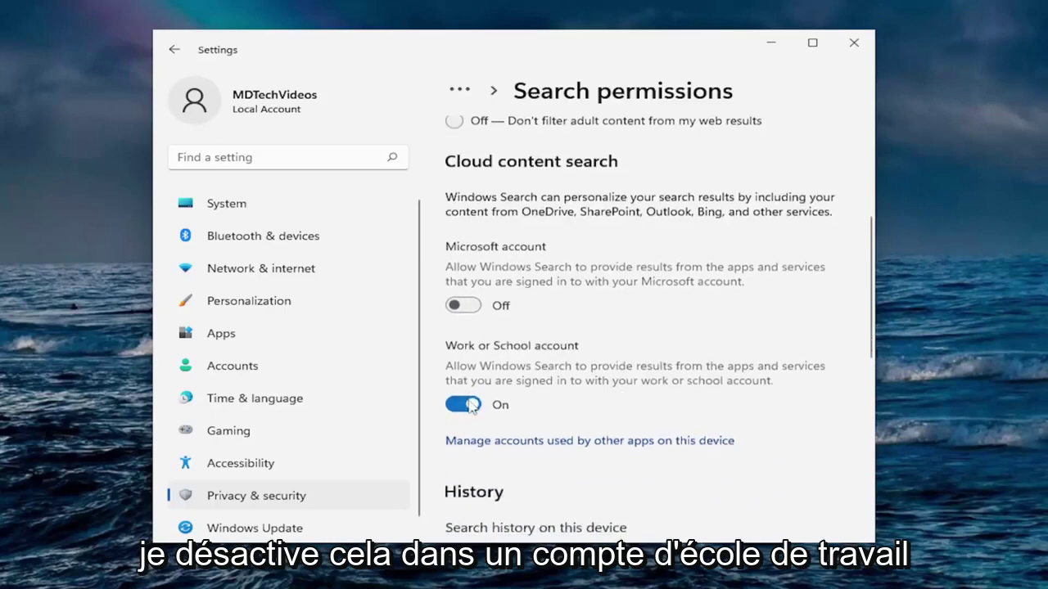
pyautogui.click(463, 391)
# Turn off Search history on this device and go back to Privacy & security
pyautogui.scroll(-1, 540, 372)
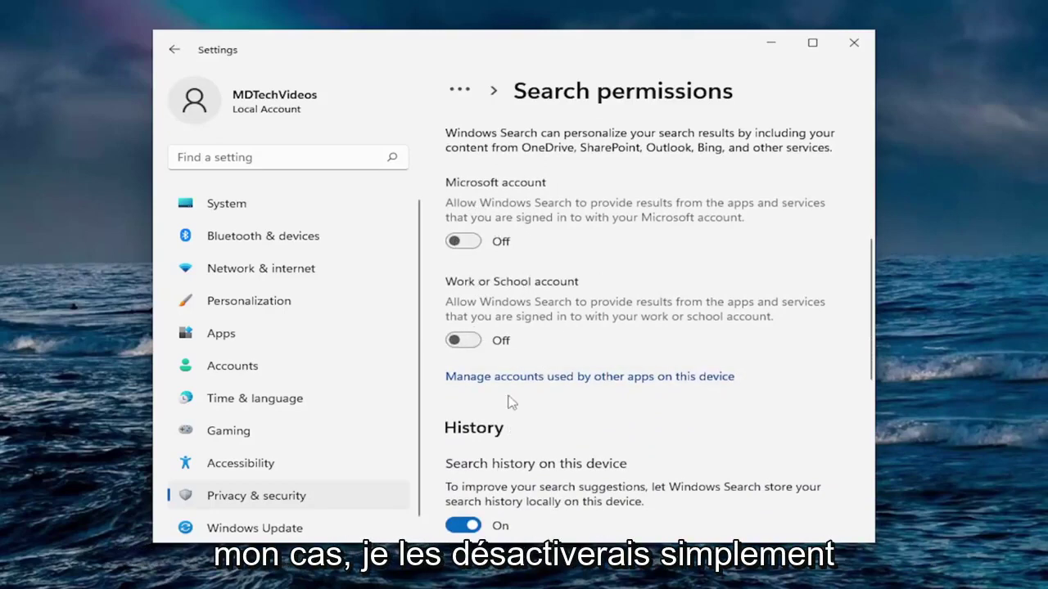
pyautogui.scroll(-2, 519, 400)
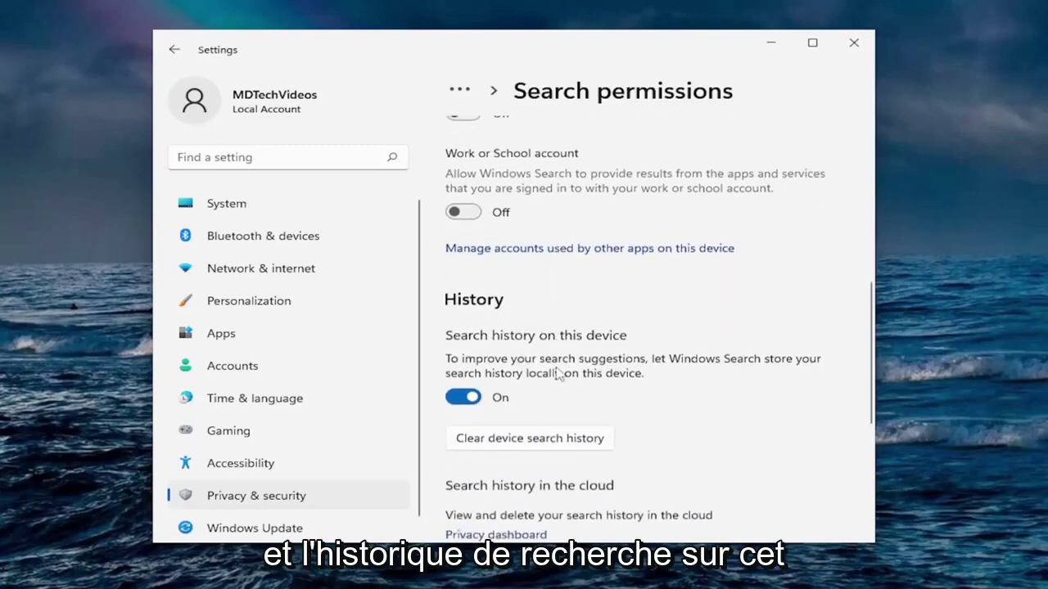
pyautogui.click(480, 400)
pyautogui.scroll(-2, 586, 375)
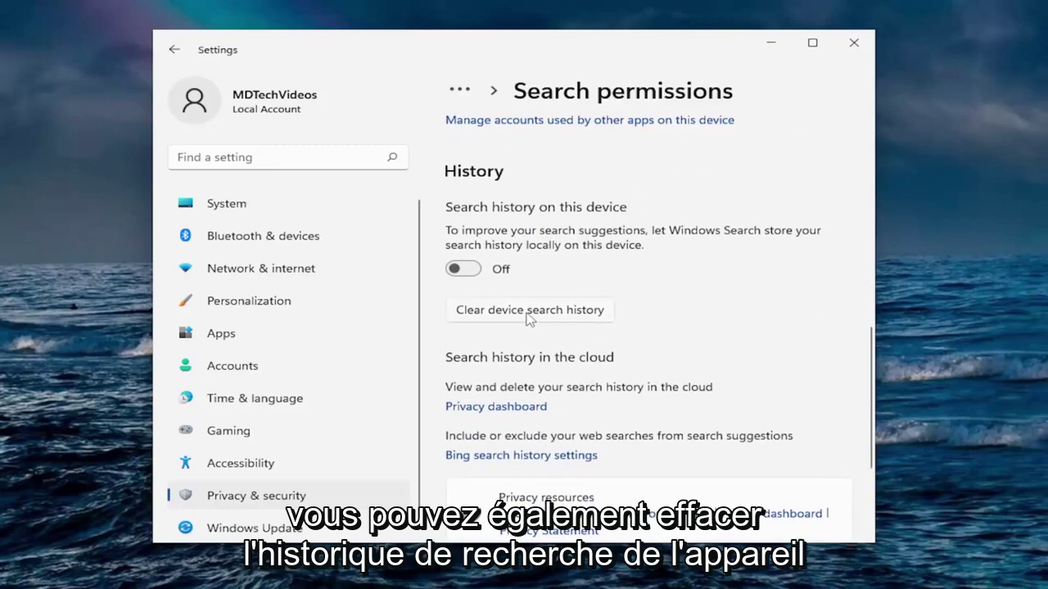
pyautogui.scroll(-2, 528, 319)
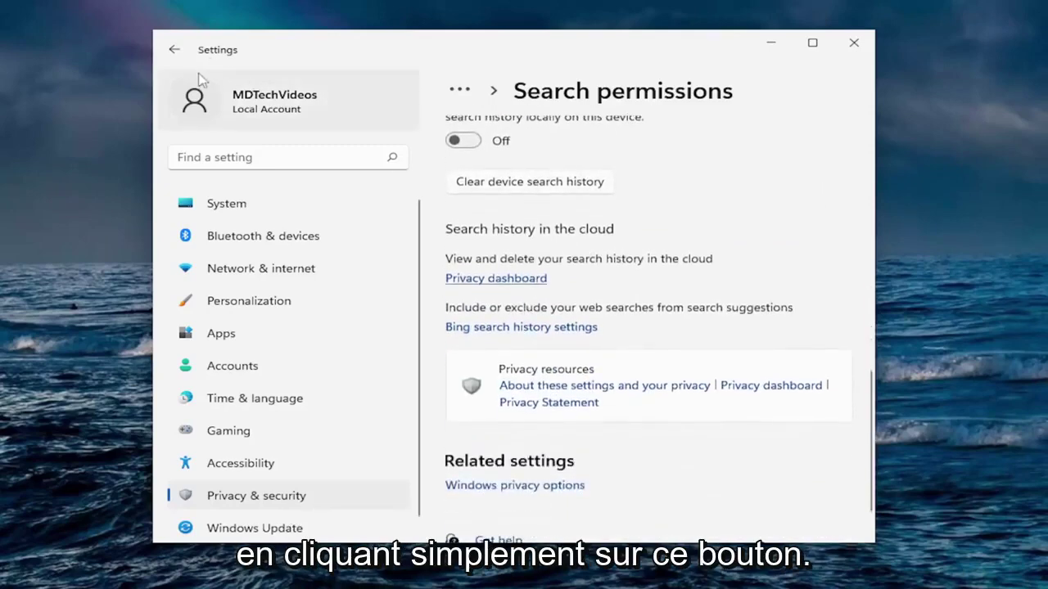
pyautogui.click(174, 49)
pyautogui.scroll(-3, 655, 317)
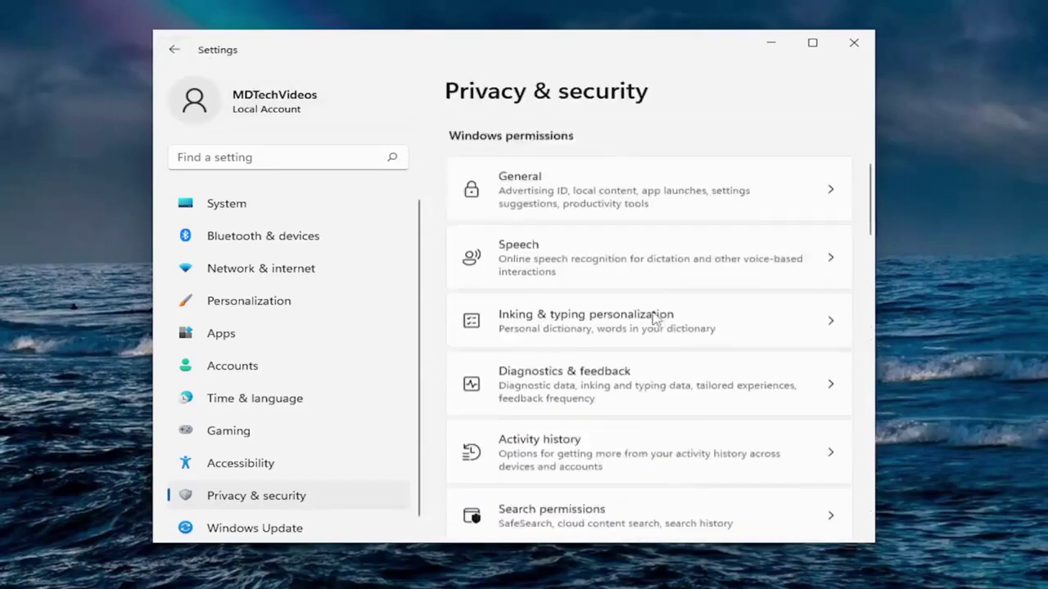
pyautogui.scroll(-3, 655, 319)
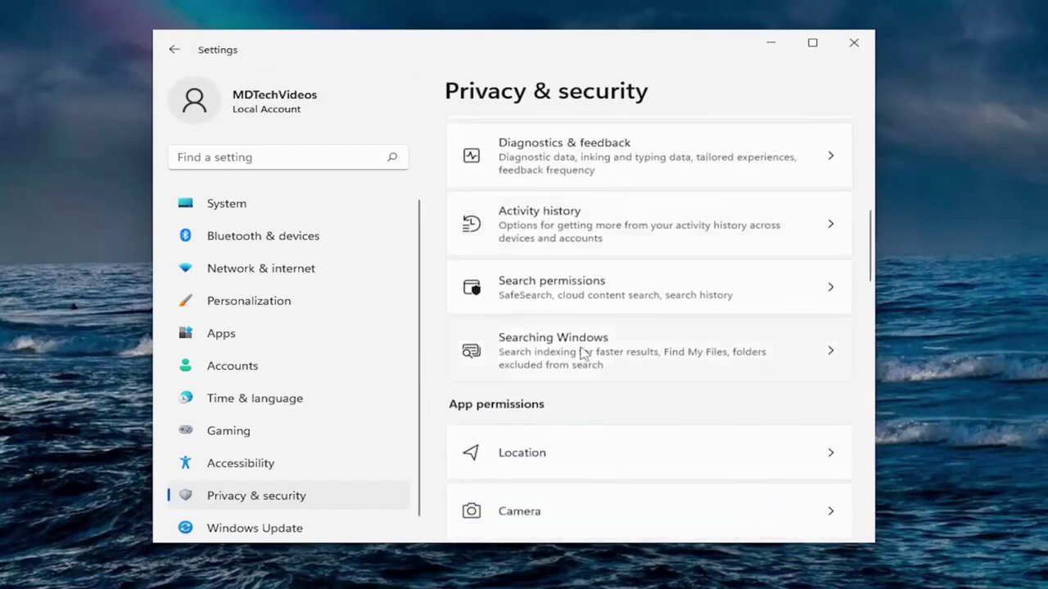
# Open Searching Windows and review indexing status, Find my files (Classic) and excluded folders
pyautogui.click(564, 358)
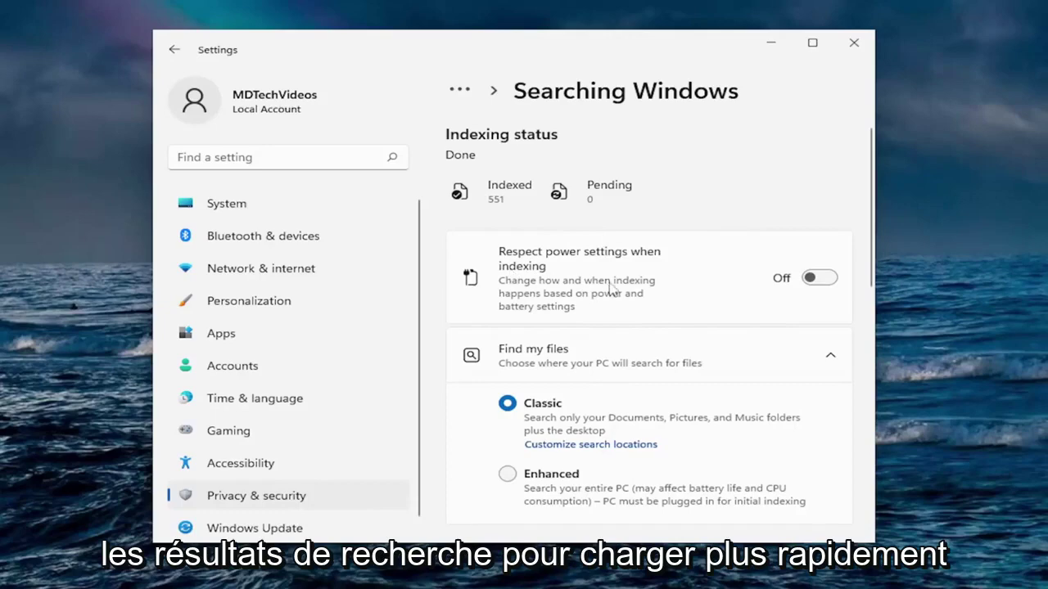
pyautogui.scroll(-3, 592, 282)
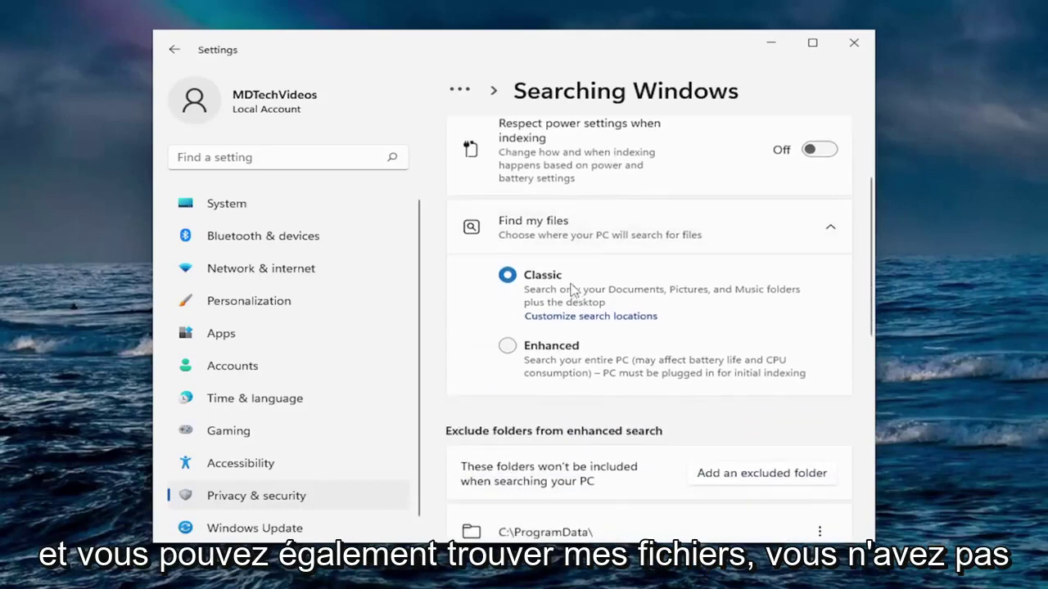
pyautogui.scroll(-3, 591, 299)
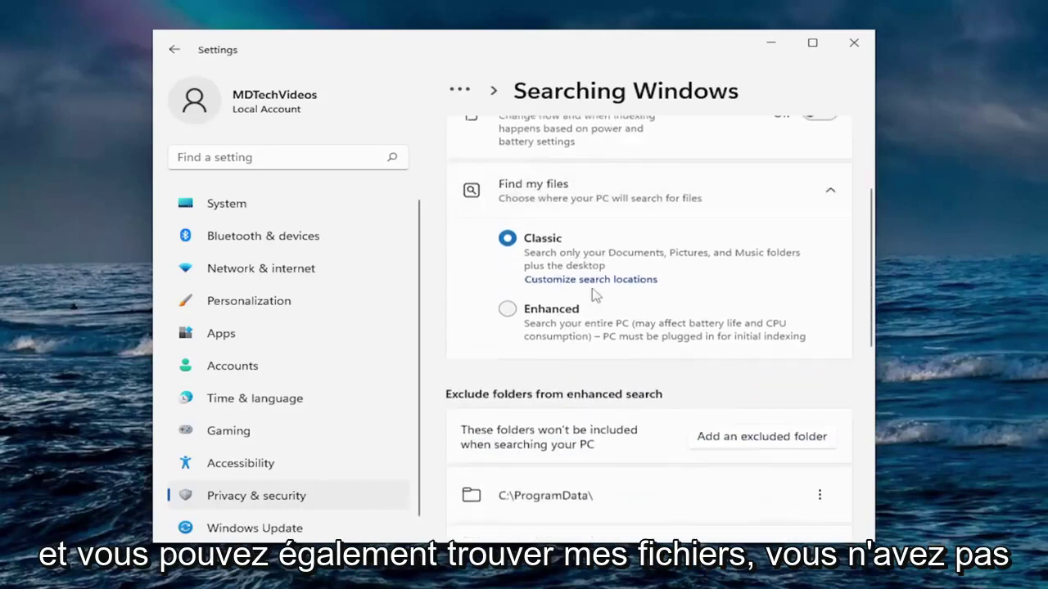
pyautogui.scroll(-9, 591, 299)
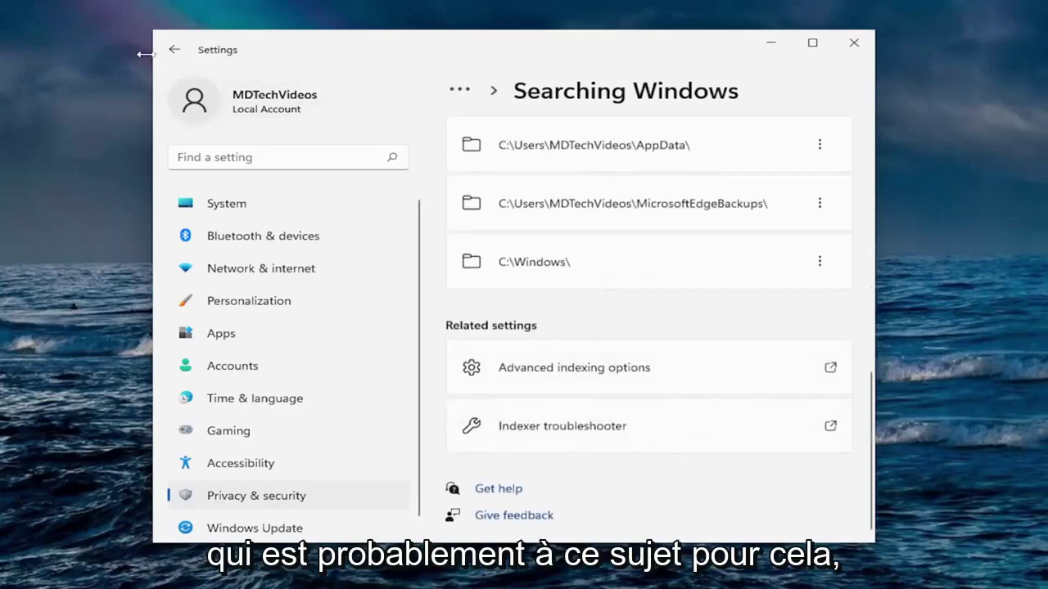
# Open the Location permission page and confirm location services and app location access are off
pyautogui.click(175, 50)
pyautogui.scroll(-7, 692, 305)
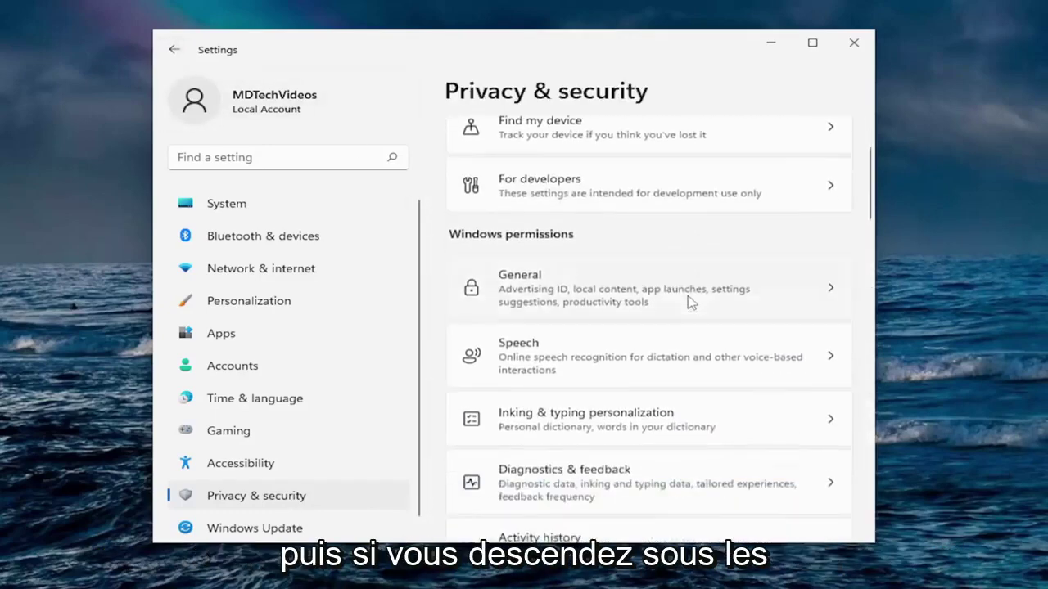
pyautogui.scroll(-5, 690, 306)
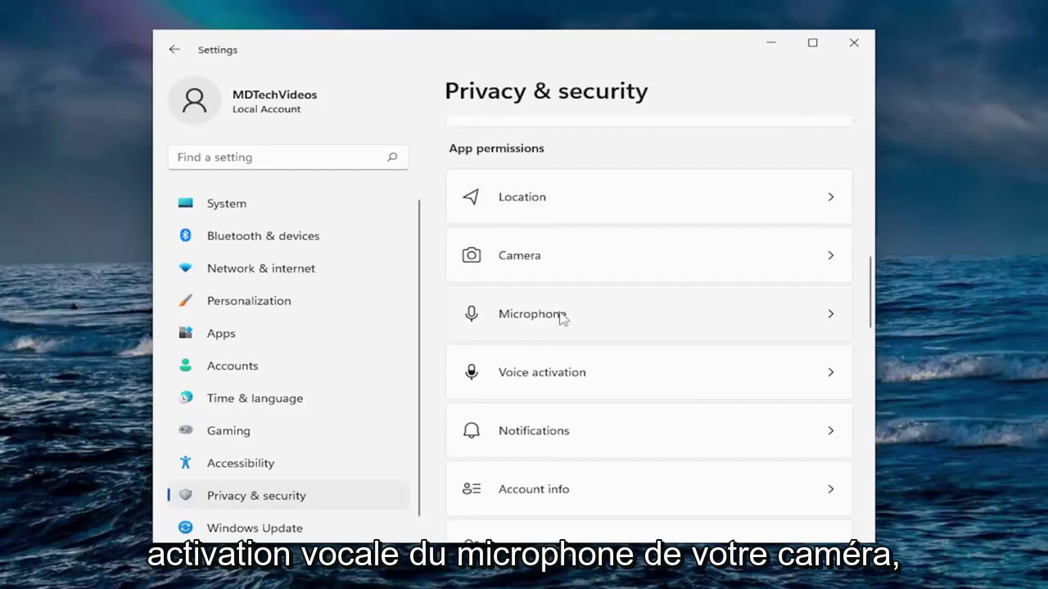
pyautogui.scroll(-1, 531, 326)
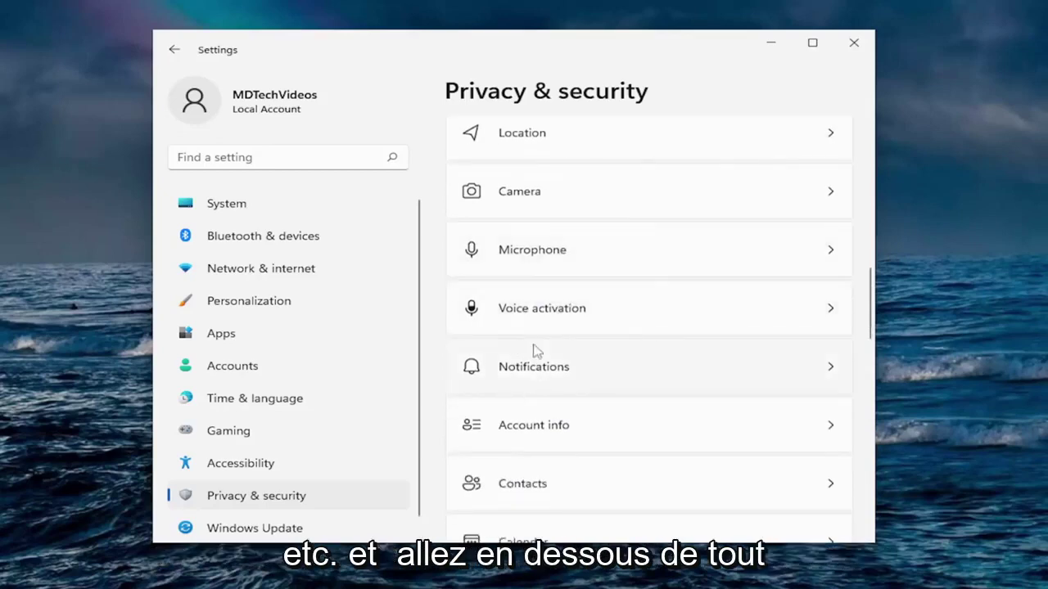
pyautogui.scroll(1, 536, 352)
pyautogui.click(517, 199)
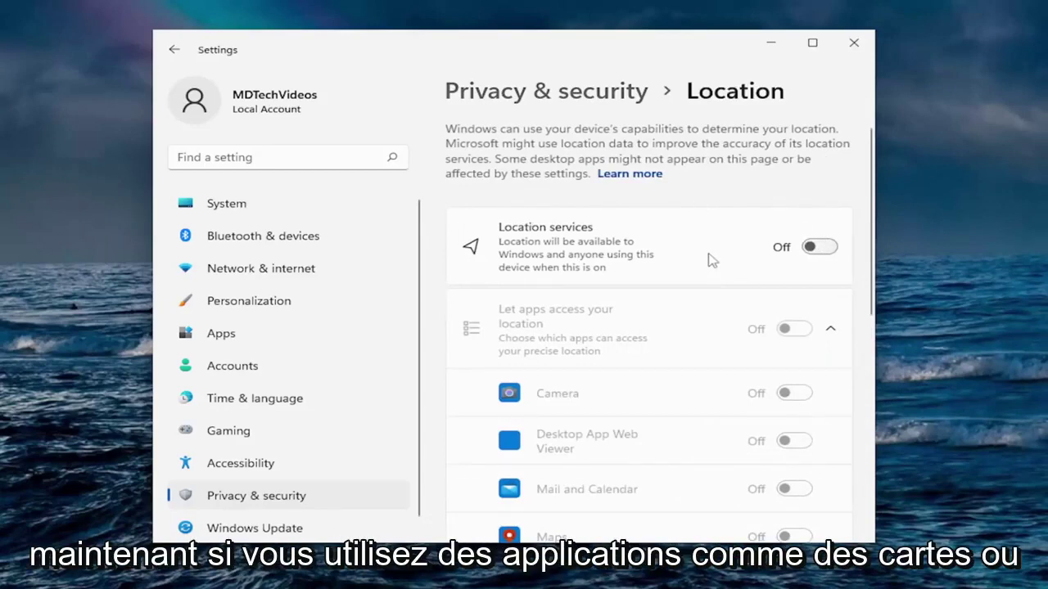
pyautogui.scroll(-1, 676, 277)
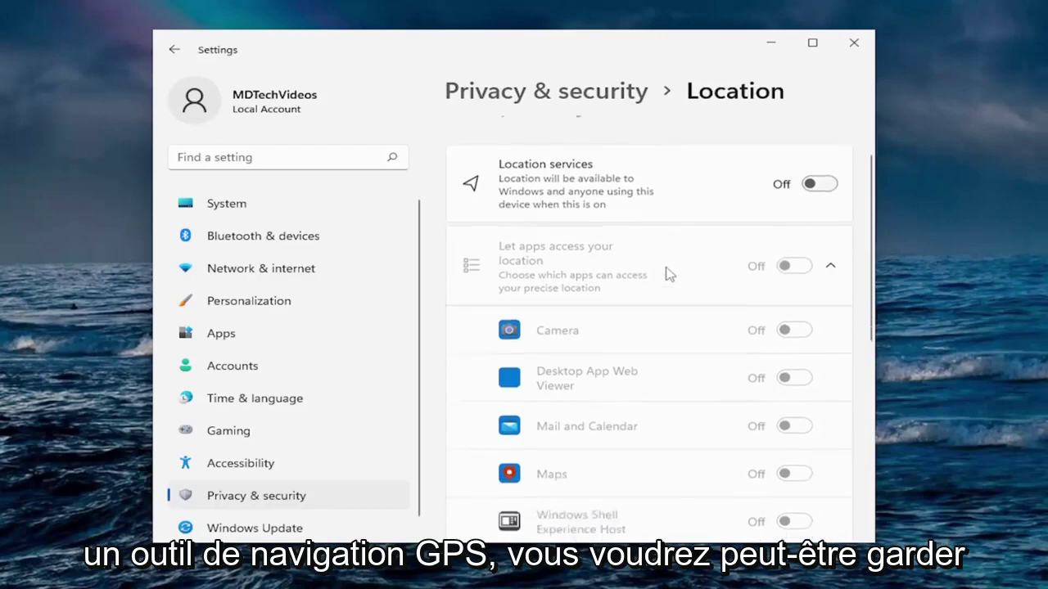
pyautogui.scroll(1, 748, 237)
pyautogui.scroll(-1, 737, 328)
pyautogui.scroll(-2, 693, 365)
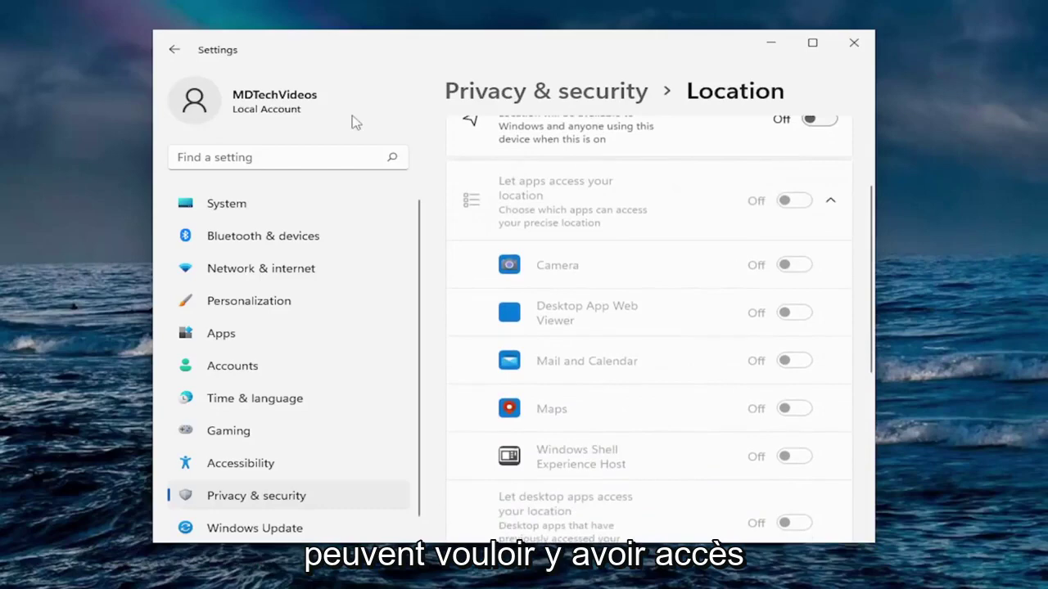
# Open the Camera page and test device and app camera access toggles, leaving both on
pyautogui.click(175, 49)
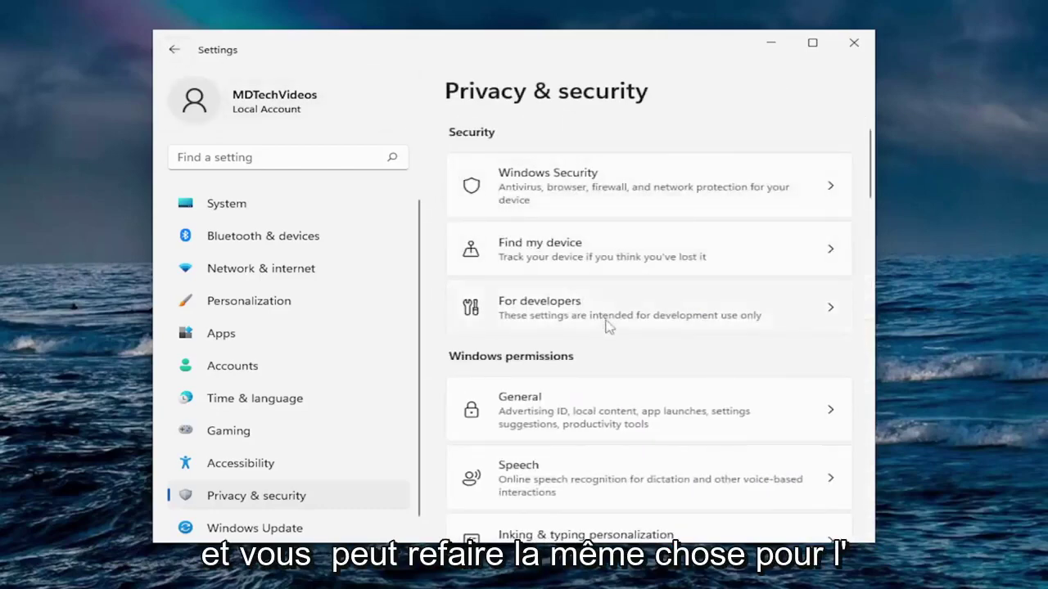
pyautogui.scroll(-10, 608, 326)
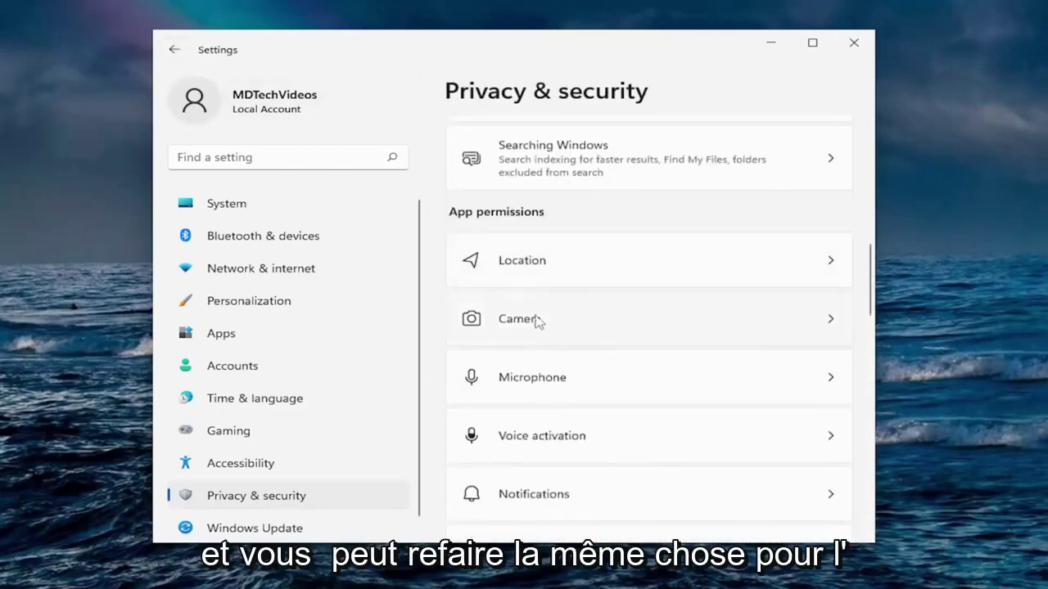
pyautogui.click(537, 322)
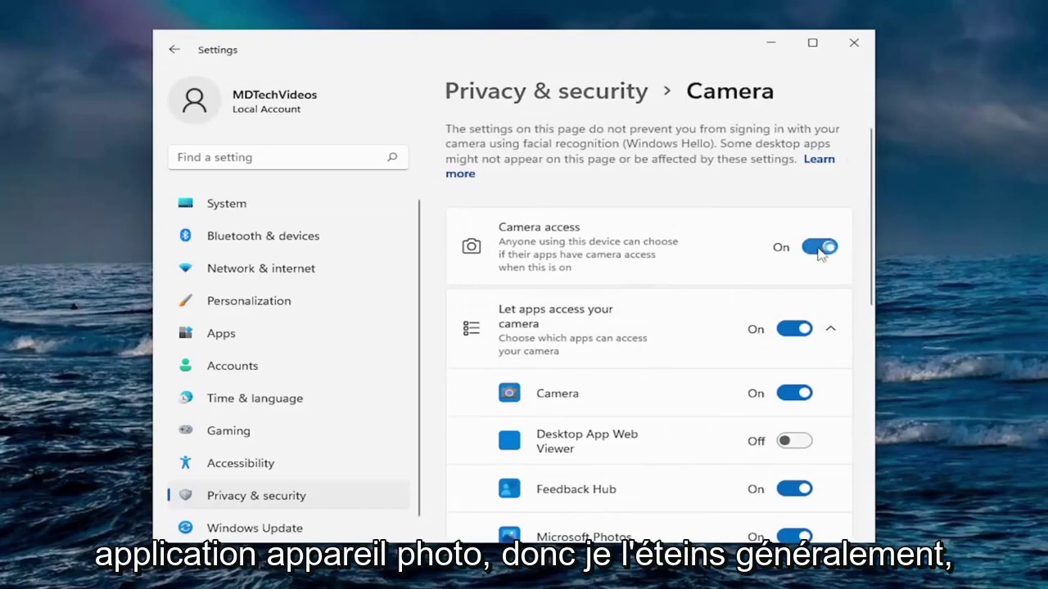
pyautogui.click(816, 247)
pyautogui.scroll(-2, 725, 222)
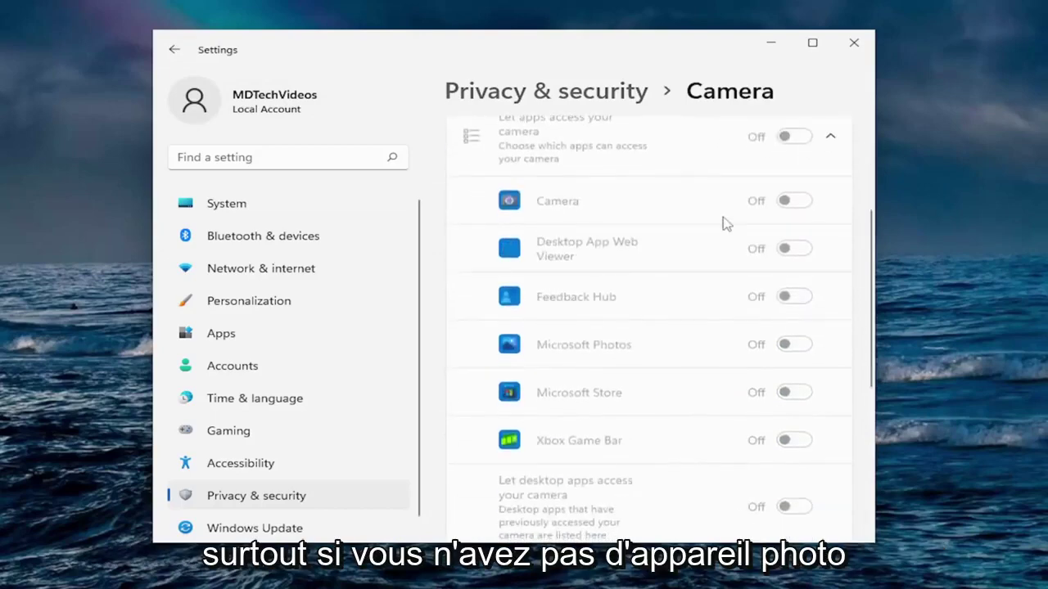
pyautogui.scroll(2, 791, 229)
pyautogui.click(819, 190)
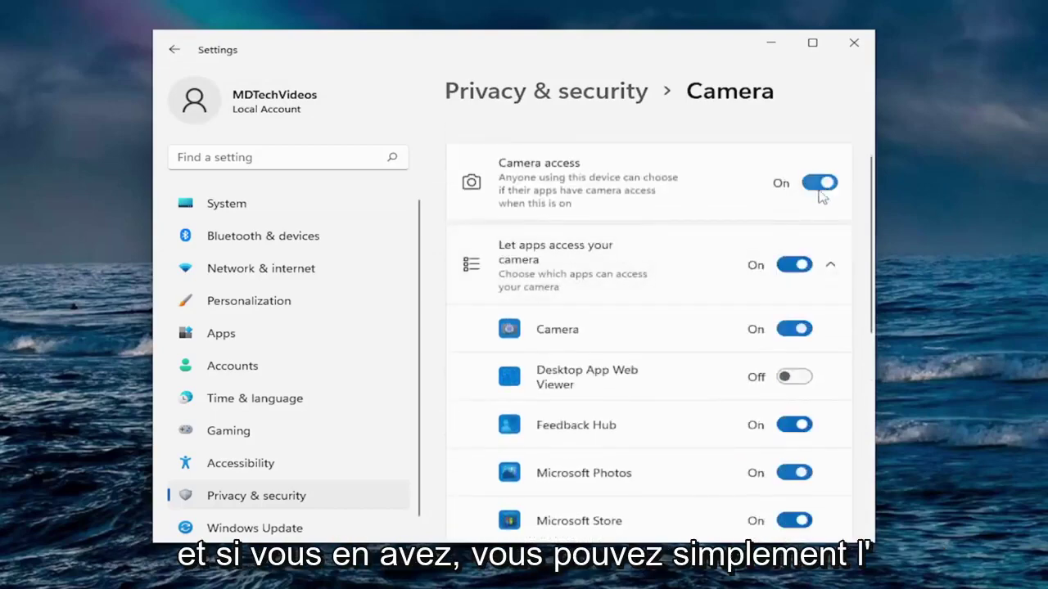
pyautogui.click(794, 264)
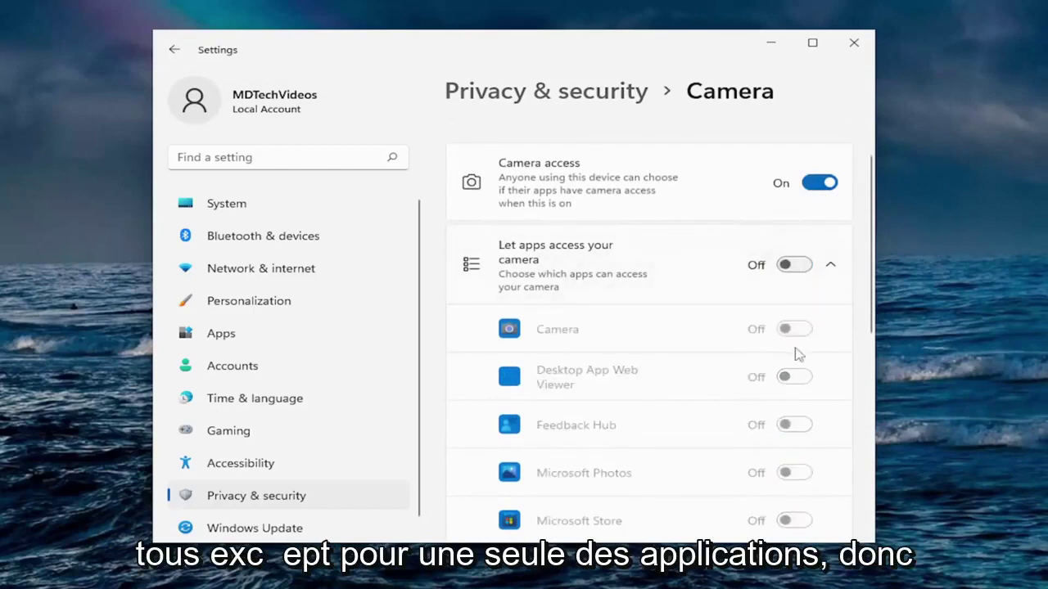
pyautogui.click(786, 264)
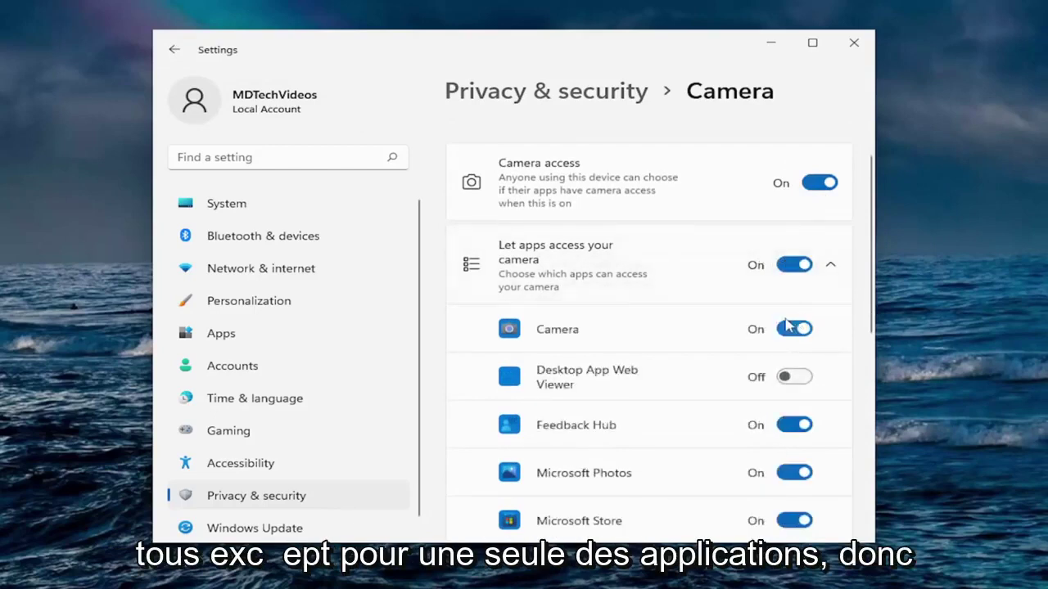
# Block Feedback Hub, Microsoft Photos, Microsoft Store, Xbox Game Bar and desktop apps from the camera
pyautogui.scroll(-2, 785, 326)
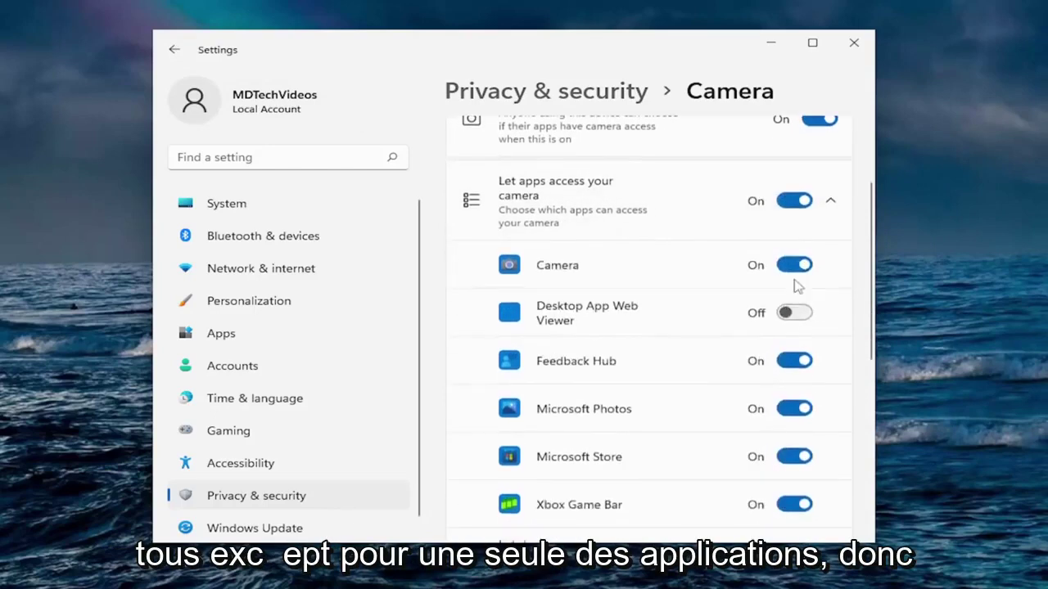
pyautogui.click(794, 361)
pyautogui.click(794, 409)
pyautogui.click(794, 457)
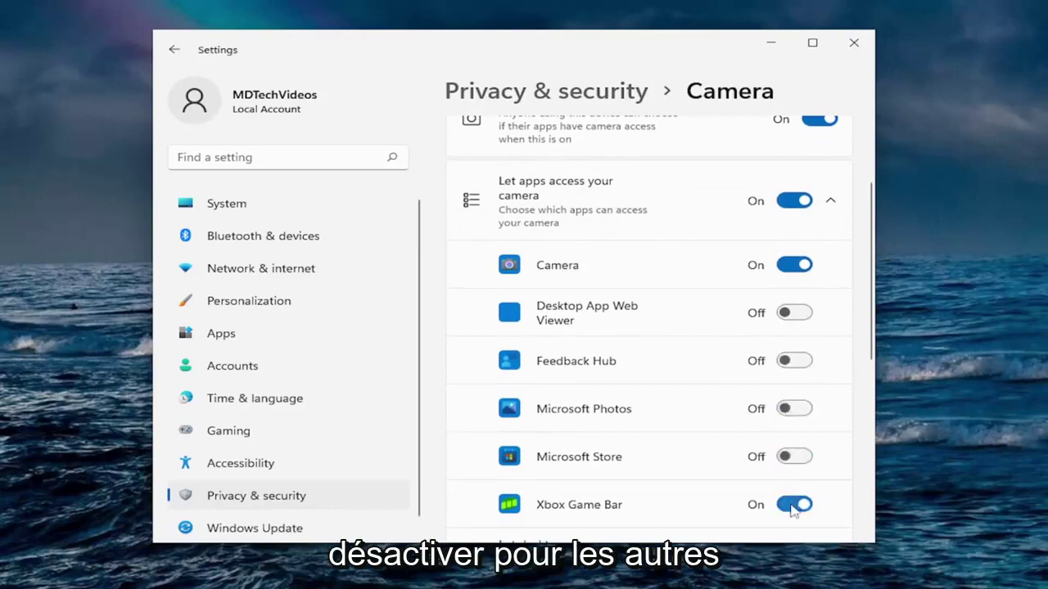
pyautogui.click(792, 505)
pyautogui.scroll(-3, 793, 491)
pyautogui.click(790, 442)
pyautogui.scroll(1, 761, 348)
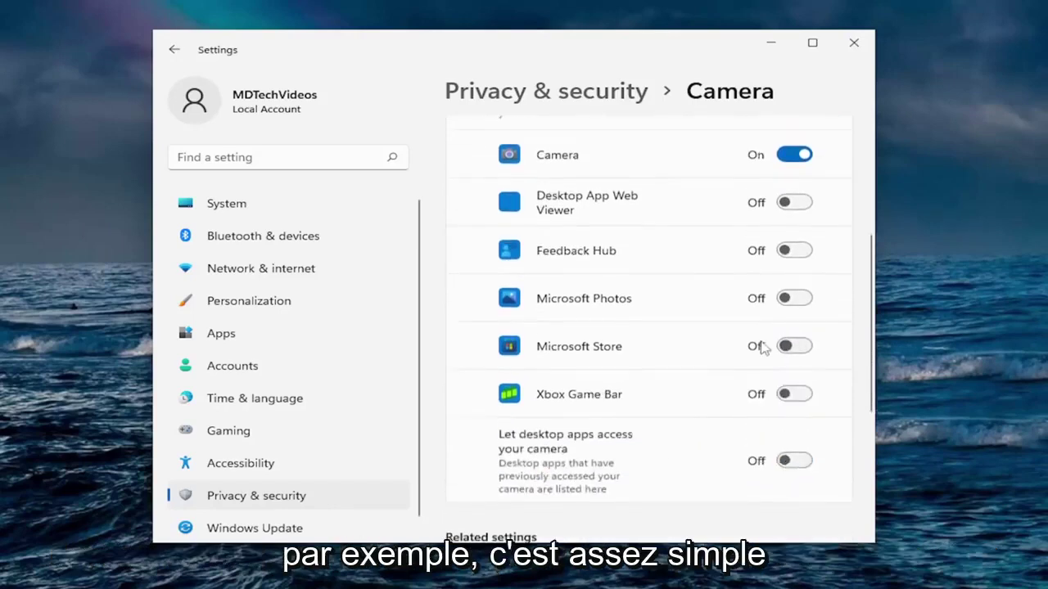
pyautogui.scroll(3, 761, 347)
pyautogui.scroll(1, 802, 303)
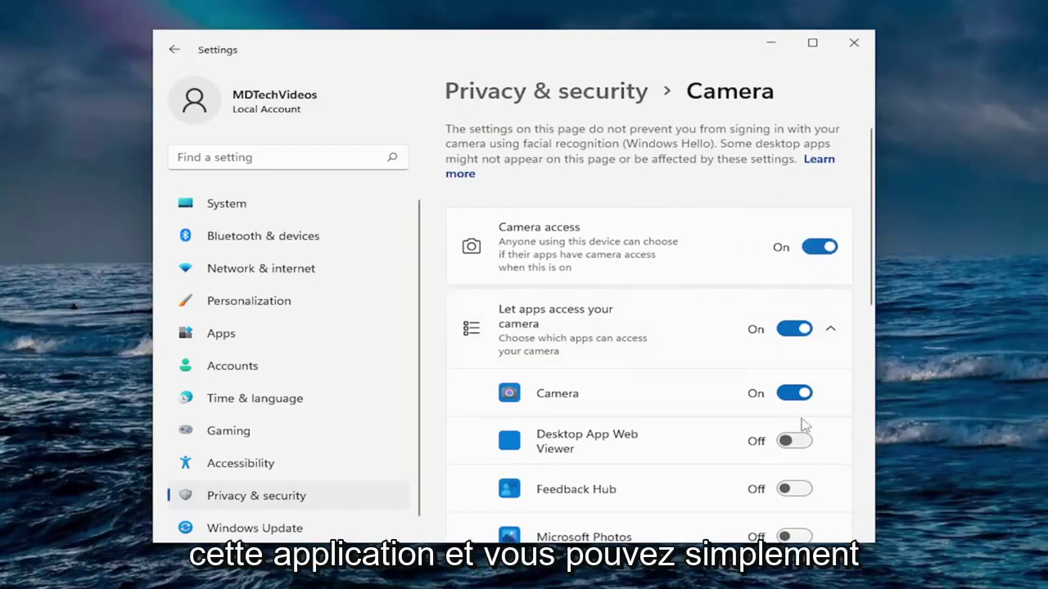
pyautogui.click(174, 49)
# Open Microphone, switch device-wide microphone access off, and go back to Privacy & security
pyautogui.scroll(-2, 737, 360)
pyautogui.scroll(-6, 709, 355)
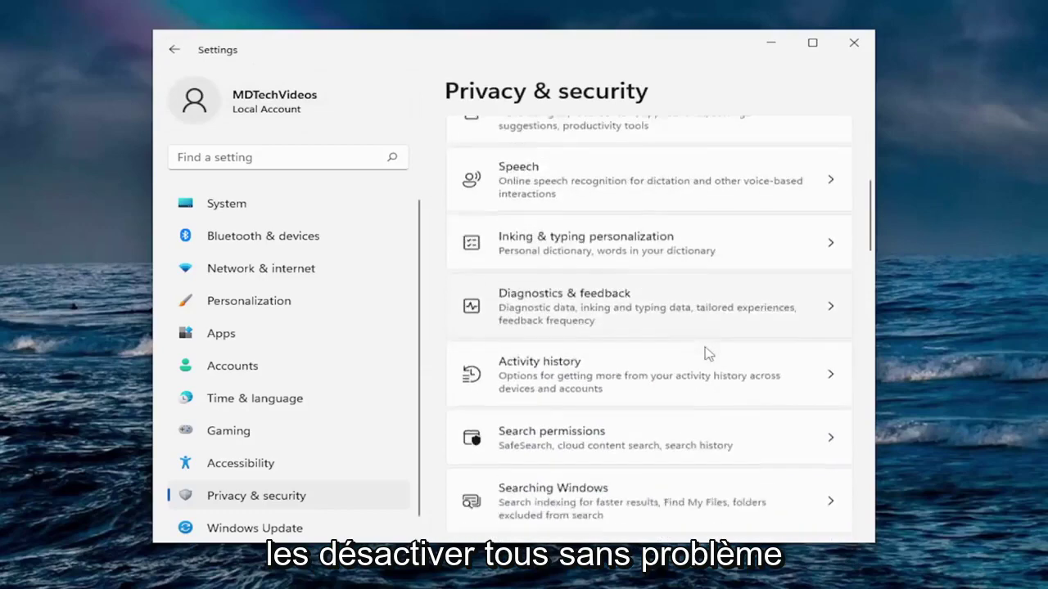
pyautogui.click(532, 314)
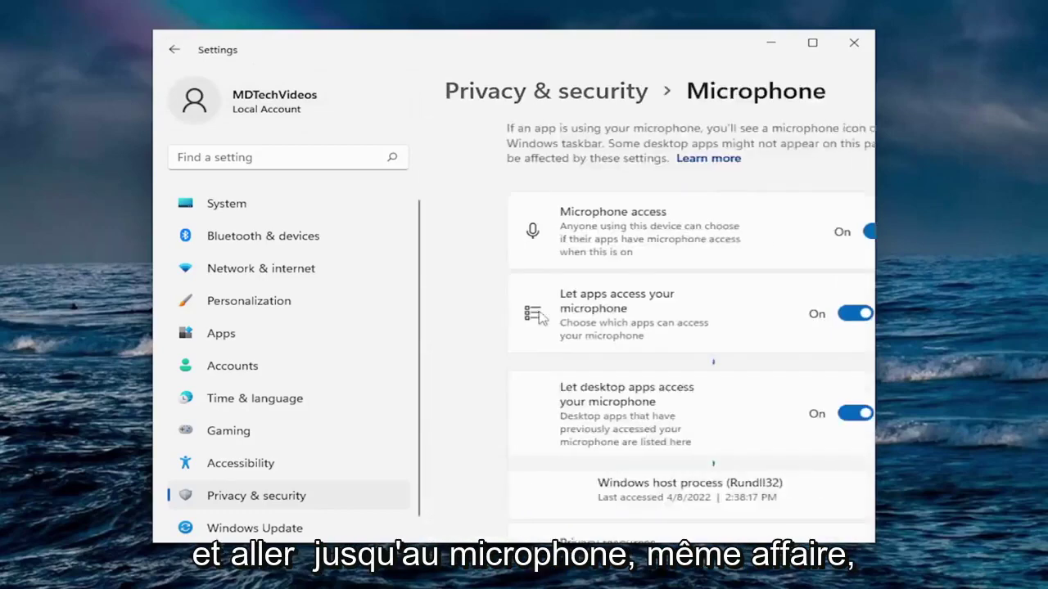
pyautogui.click(819, 233)
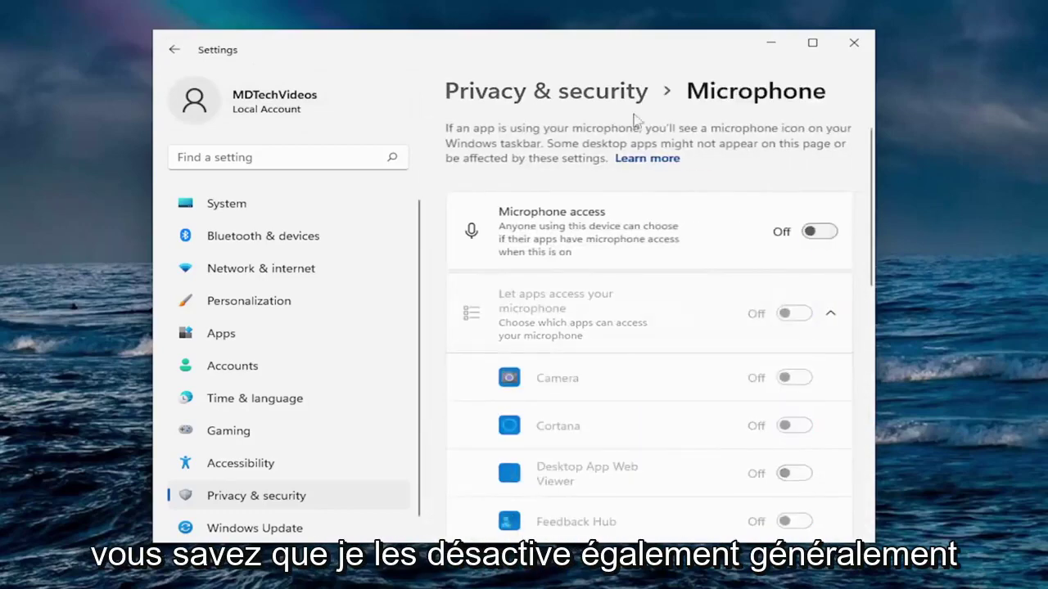
pyautogui.click(174, 49)
pyautogui.scroll(-4, 664, 316)
pyautogui.scroll(-6, 664, 316)
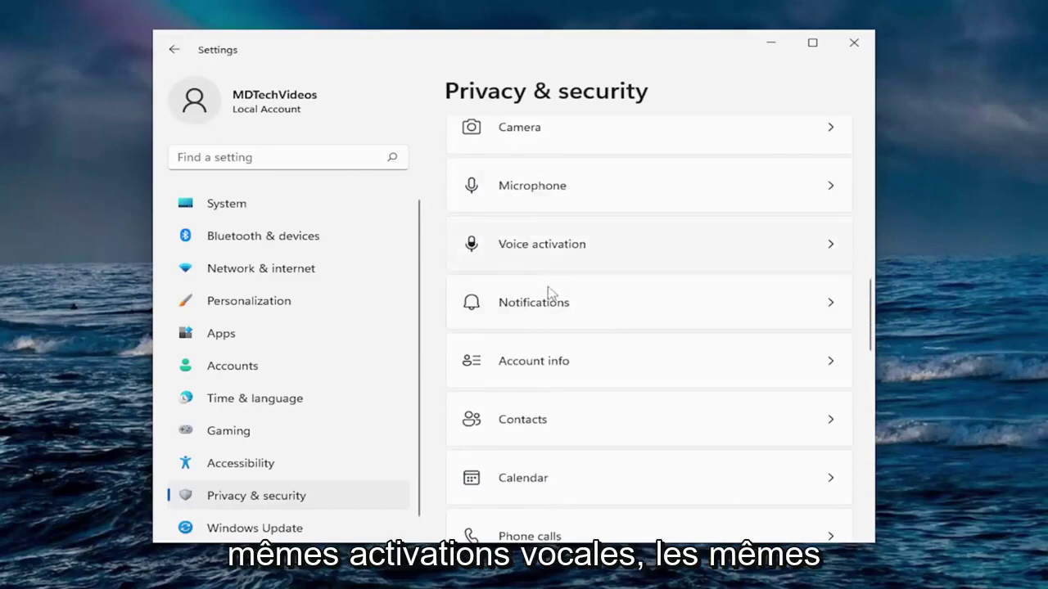
# Open Notifications, switch Notification access off for apps, and go back to Privacy & security
pyautogui.click(601, 316)
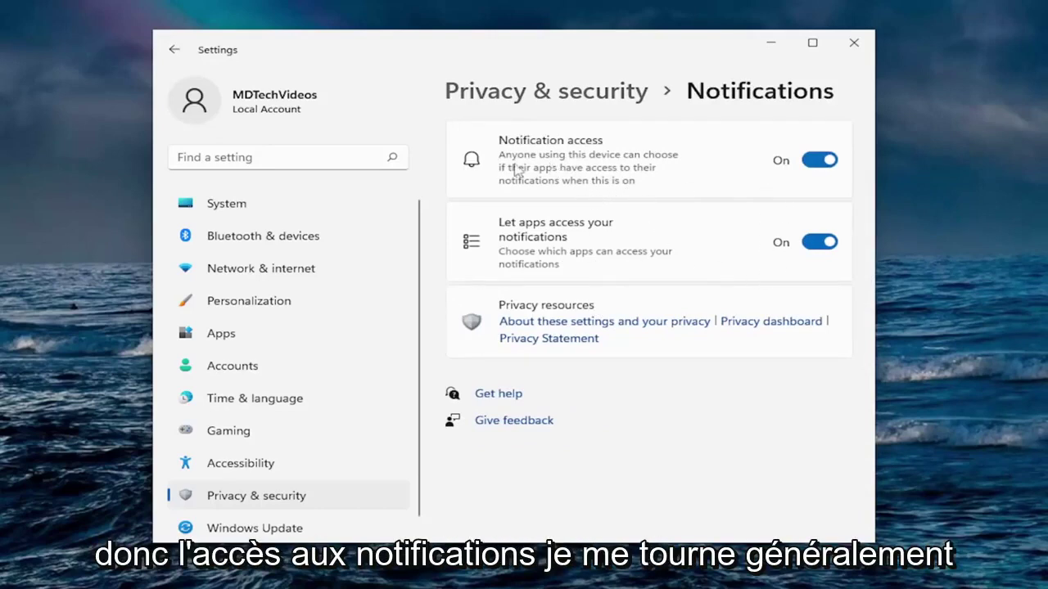
pyautogui.click(819, 159)
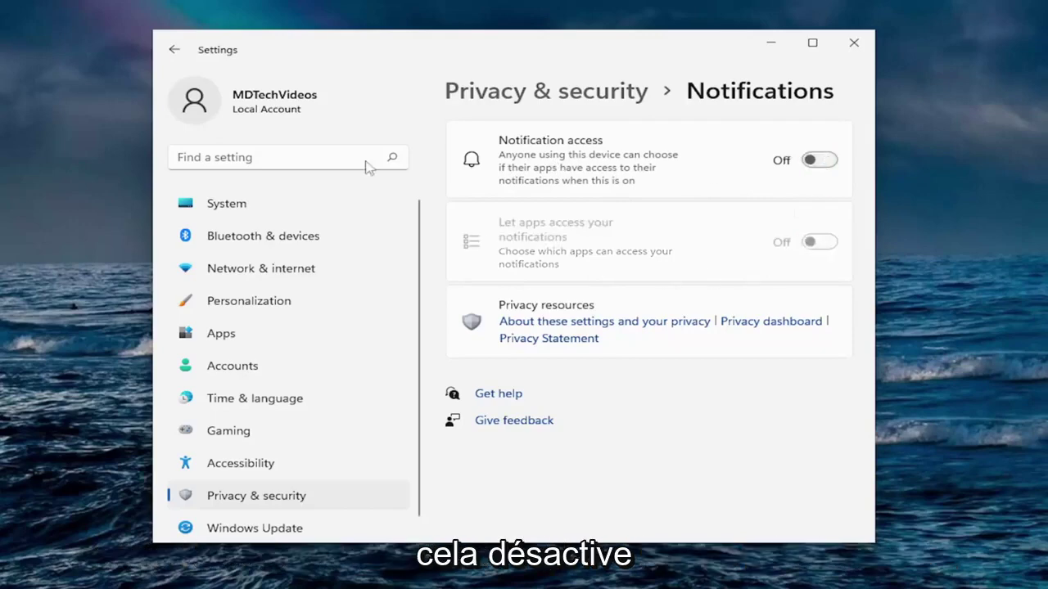
pyautogui.click(175, 50)
pyautogui.scroll(-8, 603, 316)
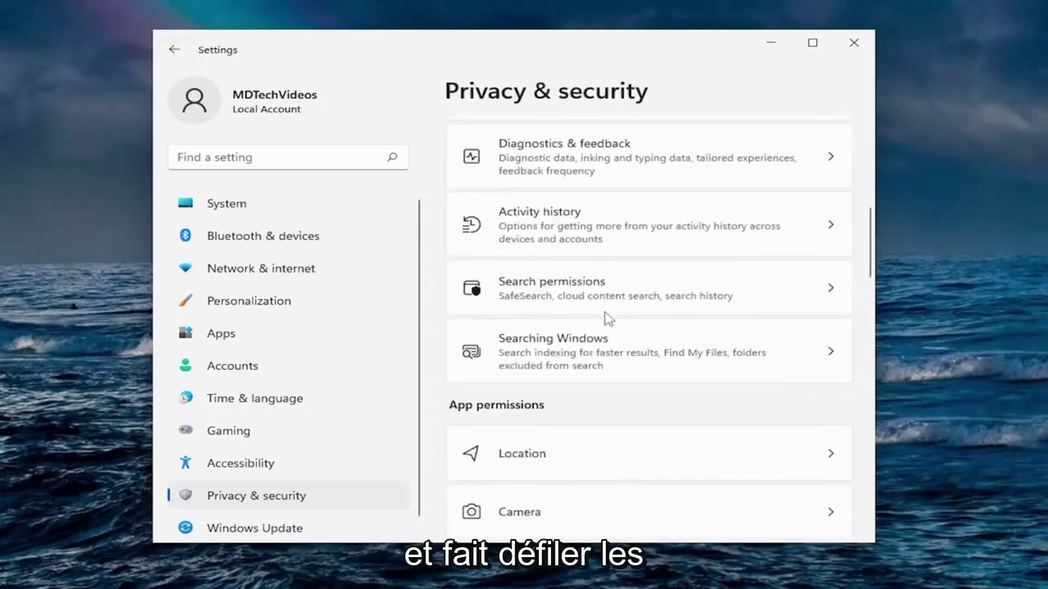
pyautogui.scroll(-2, 597, 314)
# Switch Account info access off for all apps and go back to the Privacy & security list
pyautogui.click(575, 363)
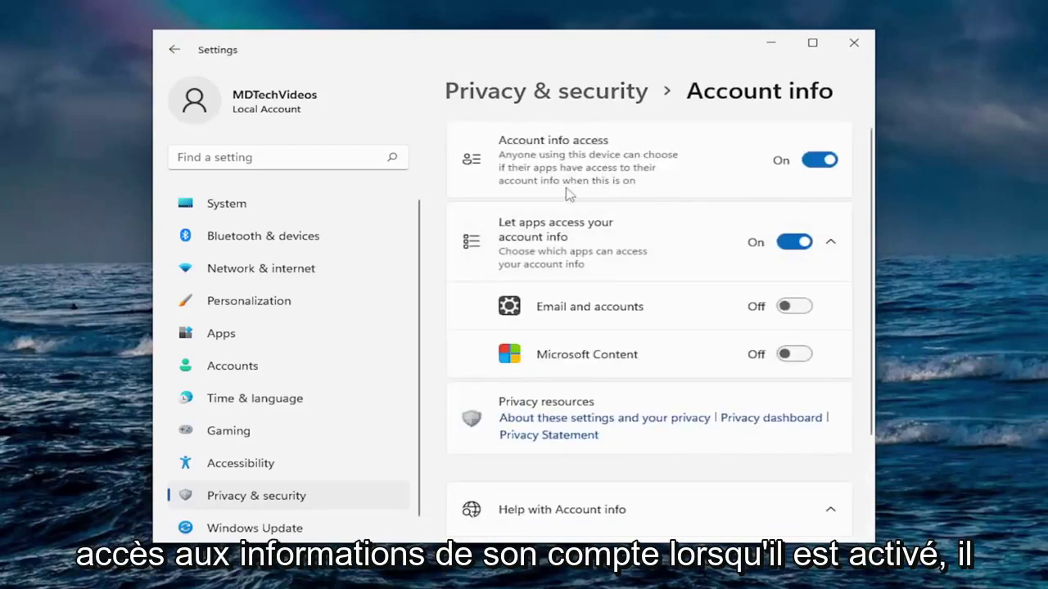
pyautogui.click(816, 166)
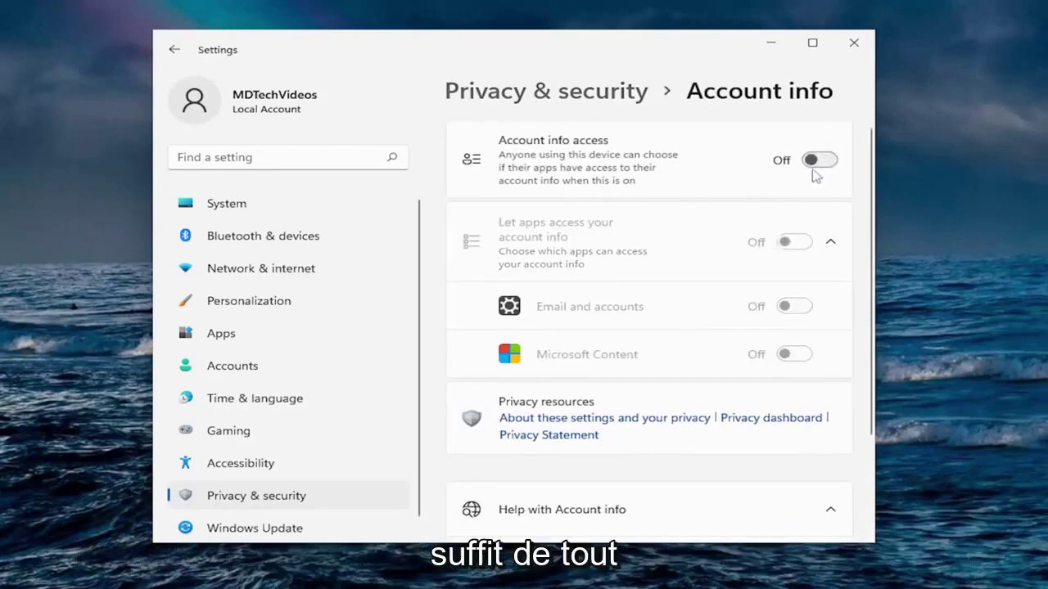
pyautogui.click(175, 50)
pyautogui.scroll(-7, 688, 311)
pyautogui.scroll(-3, 679, 301)
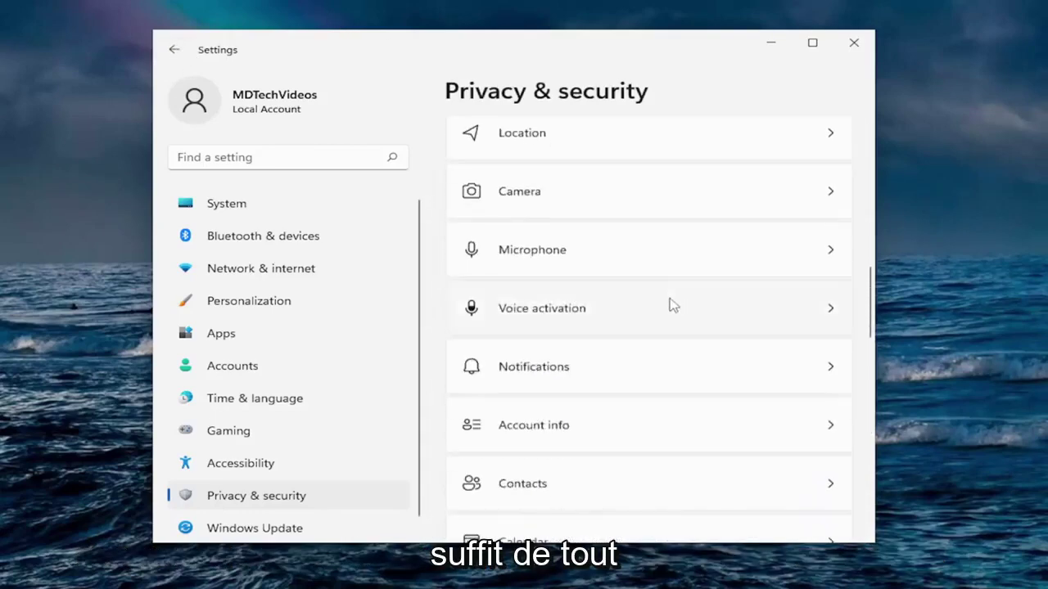
pyautogui.scroll(-2, 653, 306)
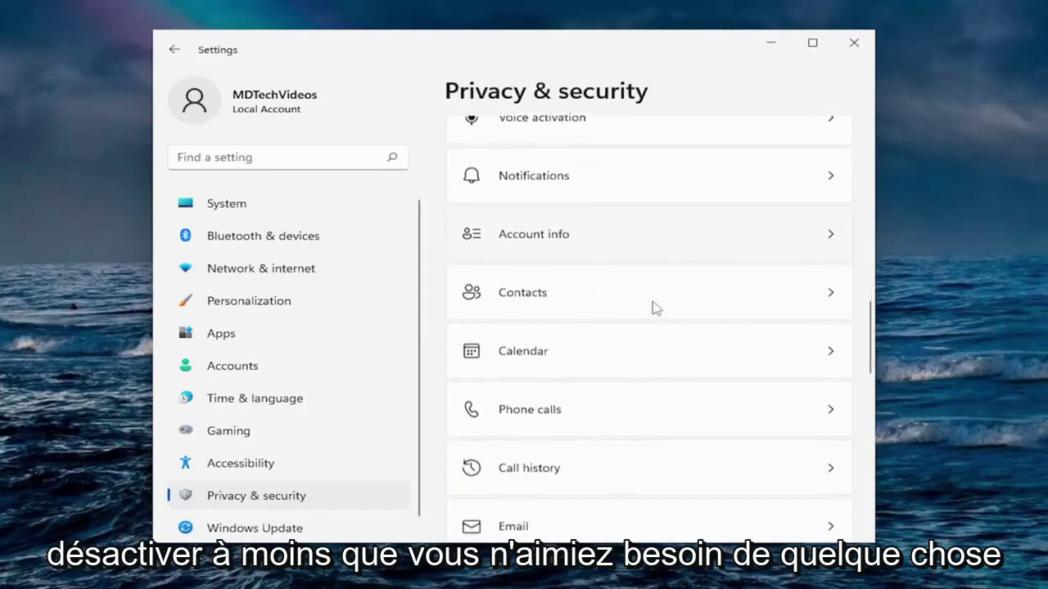
pyautogui.scroll(-2, 622, 295)
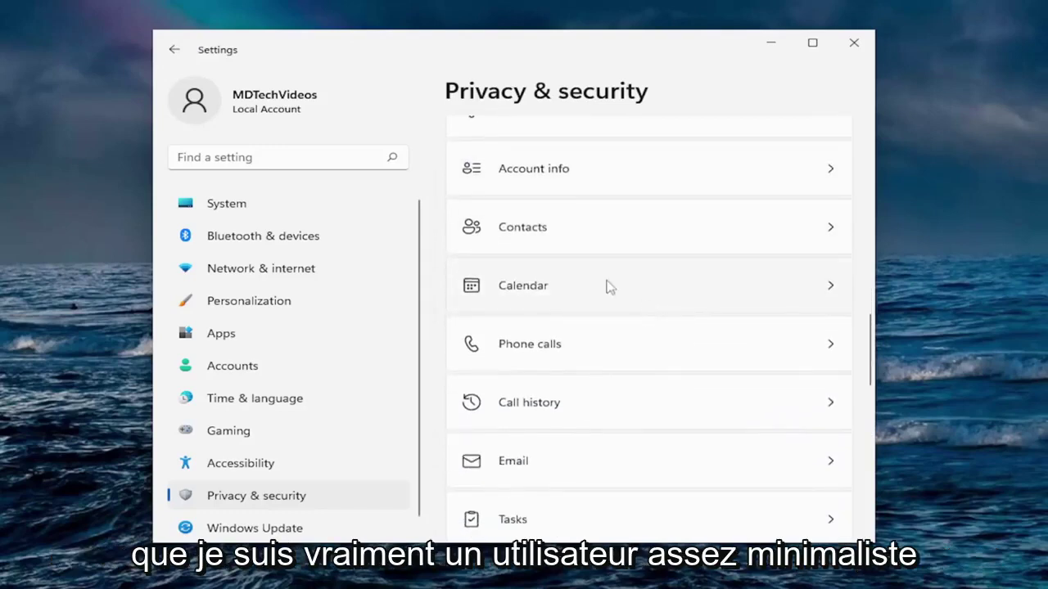
# Turn Contacts access off for apps and return to the Privacy & security overview
pyautogui.click(559, 234)
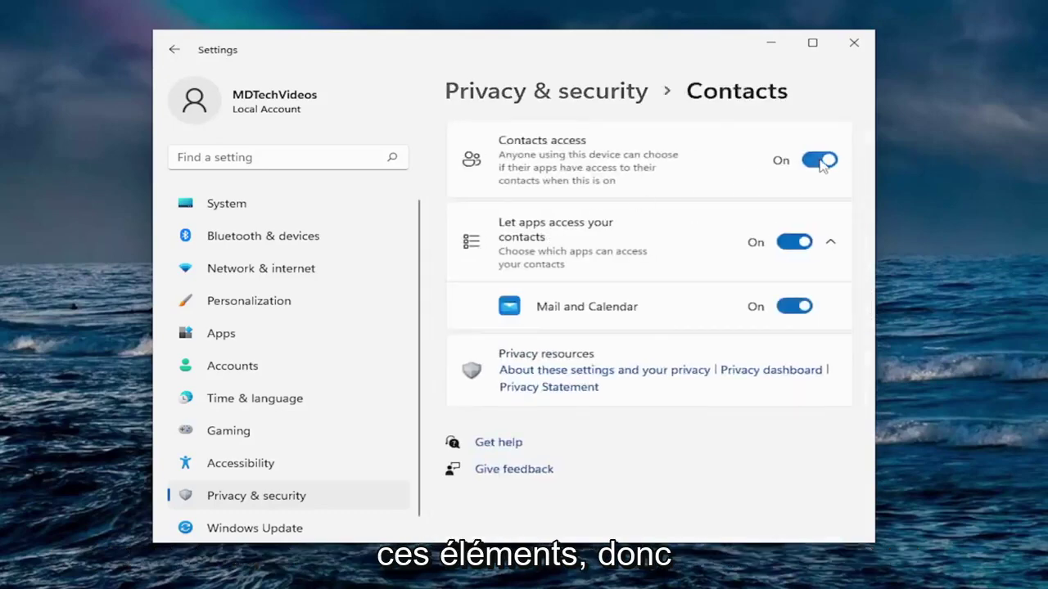
pyautogui.click(814, 162)
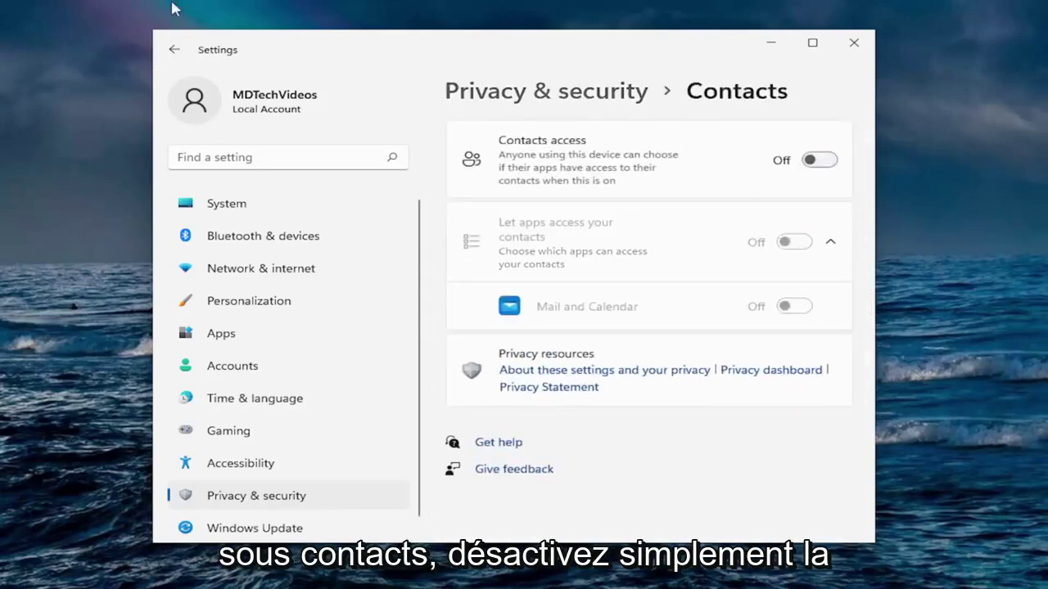
pyautogui.click(175, 49)
pyautogui.scroll(-8, 585, 362)
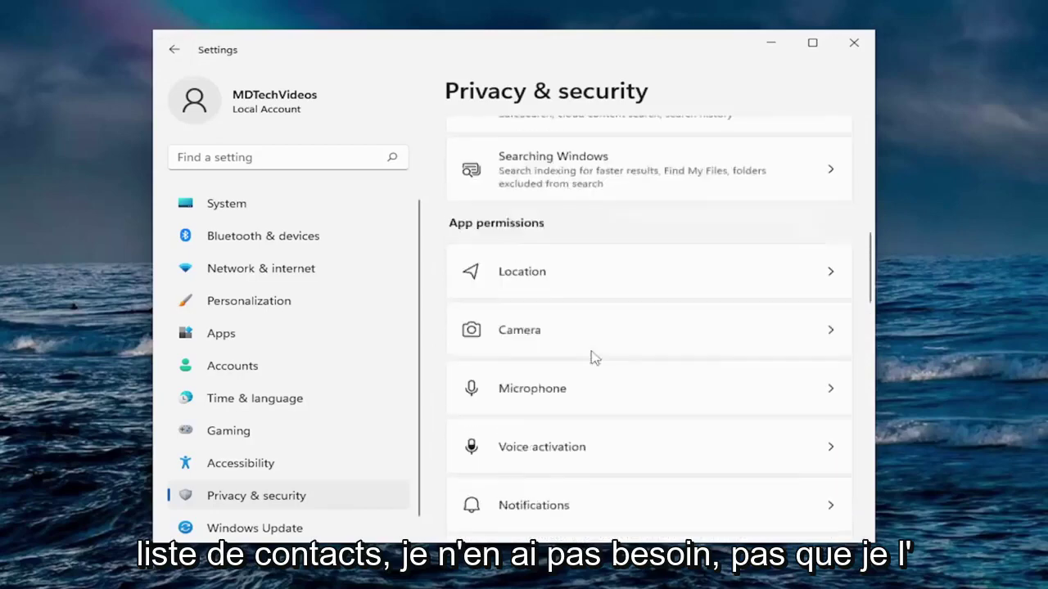
pyautogui.scroll(-5, 594, 357)
# Turn Calendar access off for apps, then go back and scroll further down the list
pyautogui.click(546, 348)
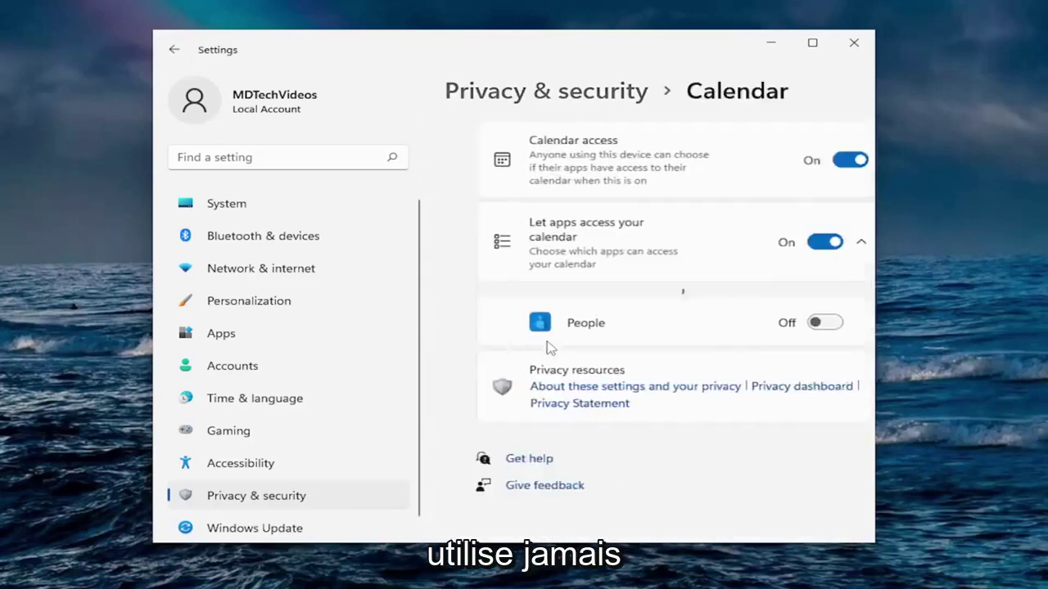
pyautogui.click(819, 159)
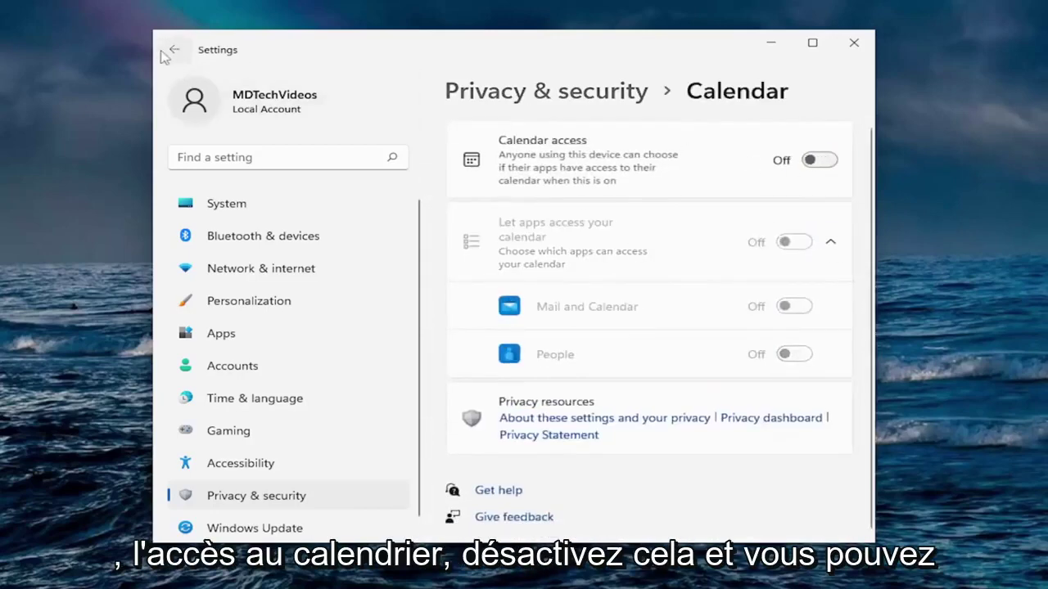
pyautogui.click(169, 51)
pyautogui.scroll(-10, 660, 377)
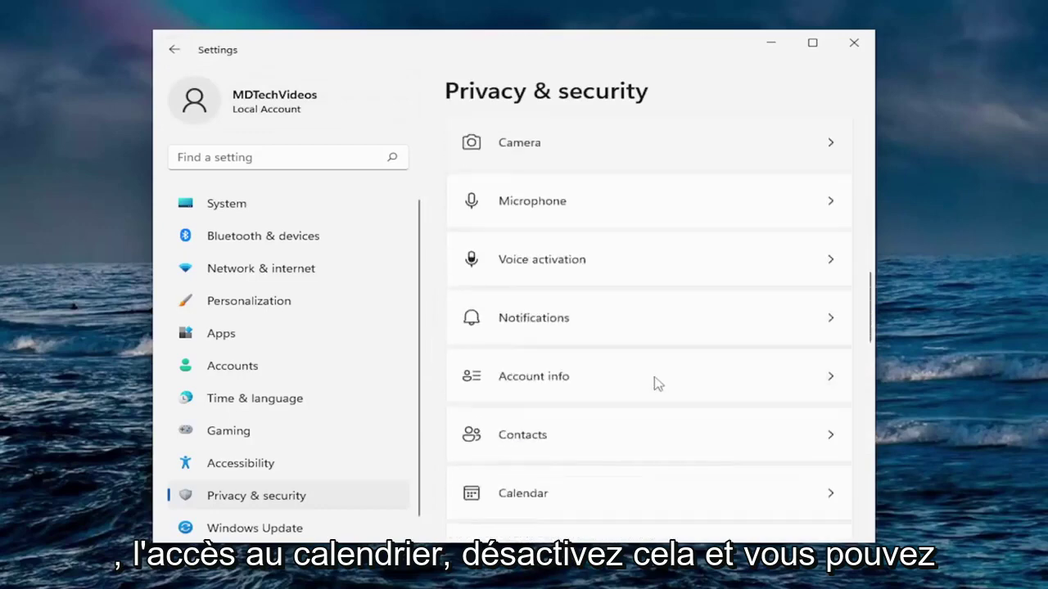
pyautogui.scroll(-3, 651, 379)
pyautogui.scroll(-1, 529, 327)
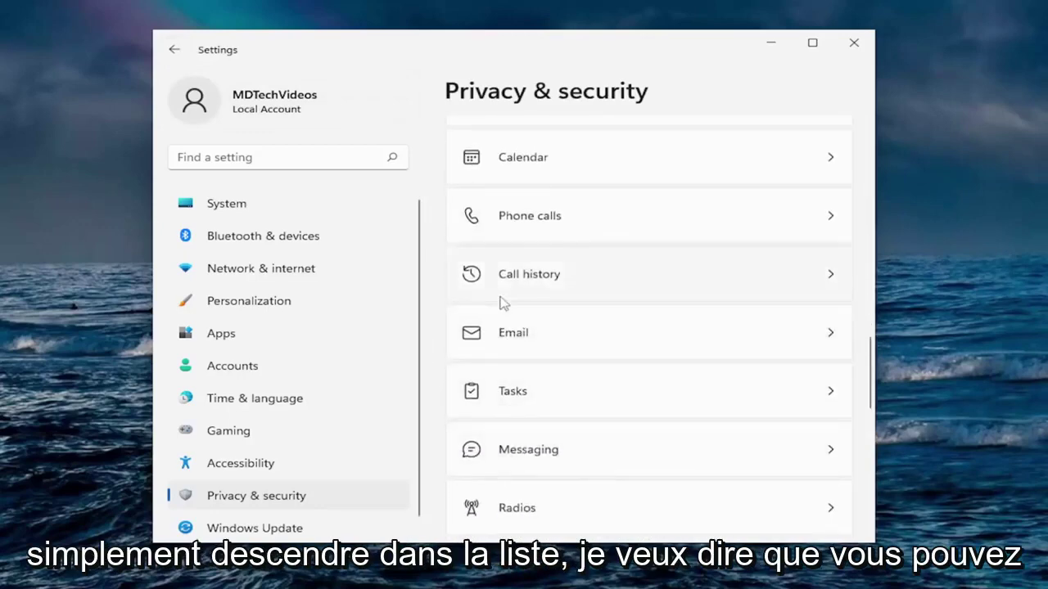